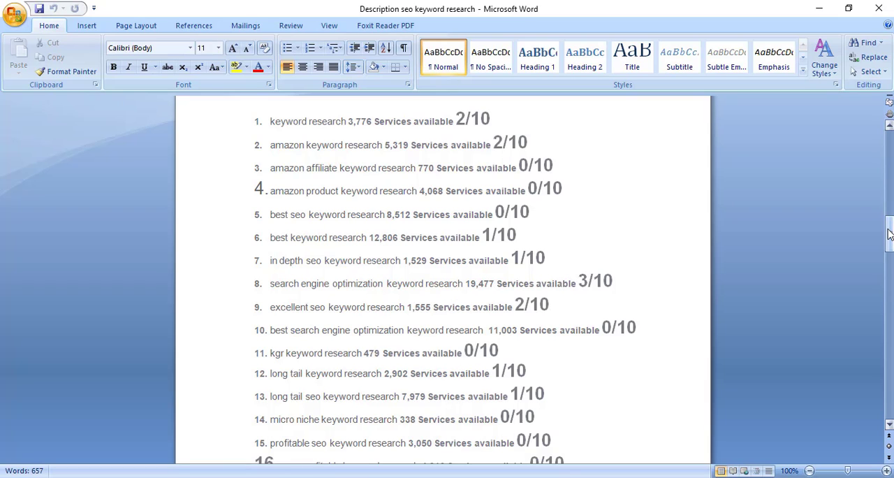
Examine the numbered list of keyword research phrases with their available service counts and ratings out of ten
{"action": "mouse_move", "coordinate": [889, 235]}
{"action": "left_mouse_down"}
{"action": "mouse_move", "coordinate": [890, 248]}
{"action": "mouse_move", "coordinate": [890, 220]}
{"action": "mouse_move", "coordinate": [890, 245]}
{"action": "mouse_move", "coordinate": [890, 225]}
{"action": "mouse_move", "coordinate": [890, 235]}
{"action": "left_mouse_up"}
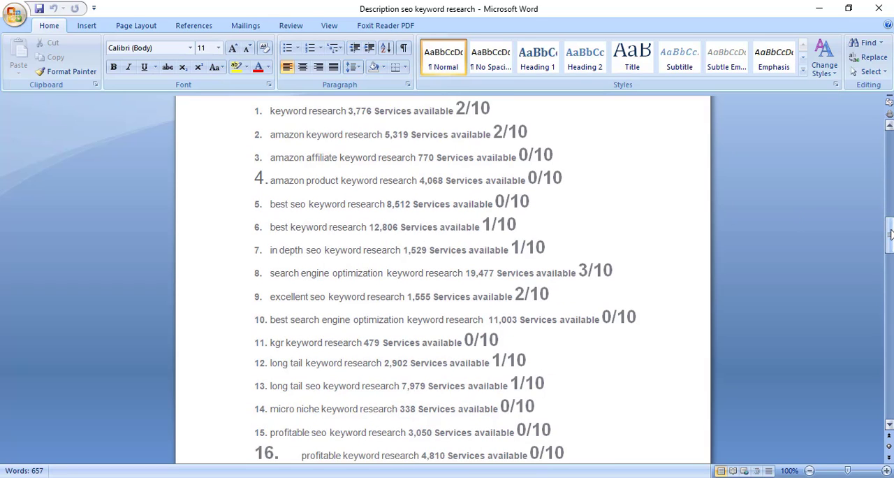
{"action": "left_click_drag", "start_coordinate": [890, 235], "coordinate": [890, 244]}
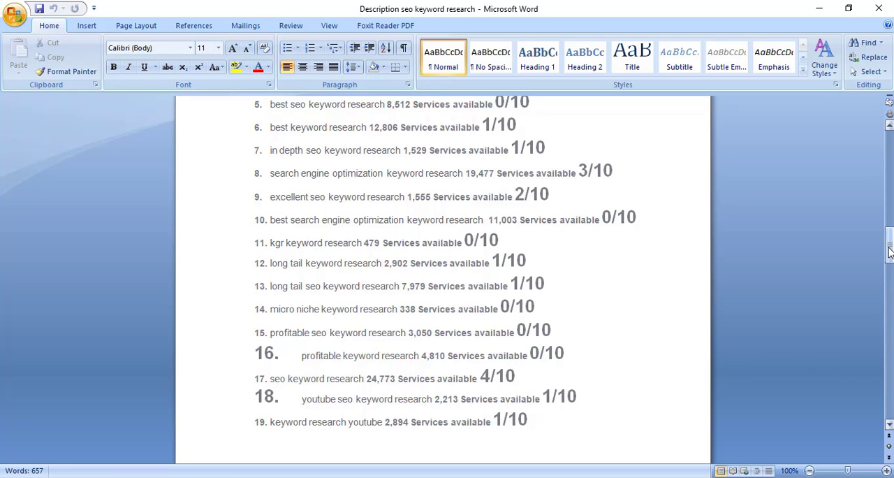
{"action": "left_click_drag", "start_coordinate": [889, 253], "coordinate": [889, 233]}
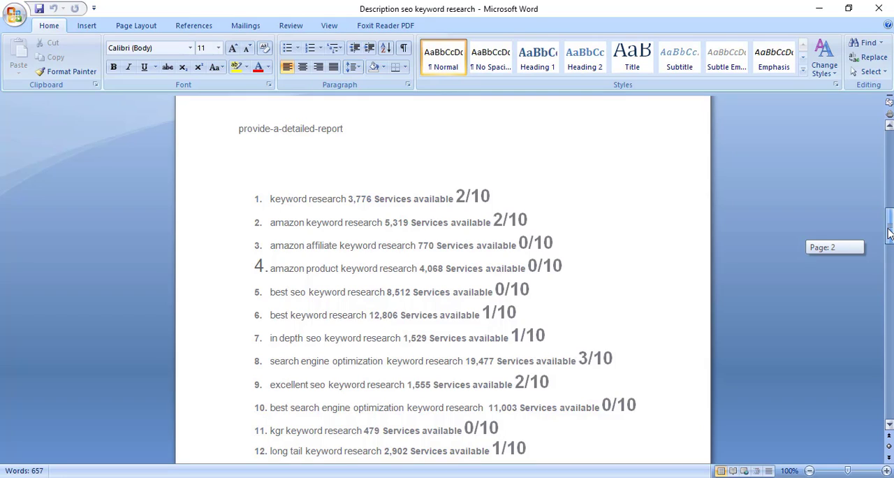
{"action": "left_click_drag", "start_coordinate": [890, 232], "coordinate": [889, 249]}
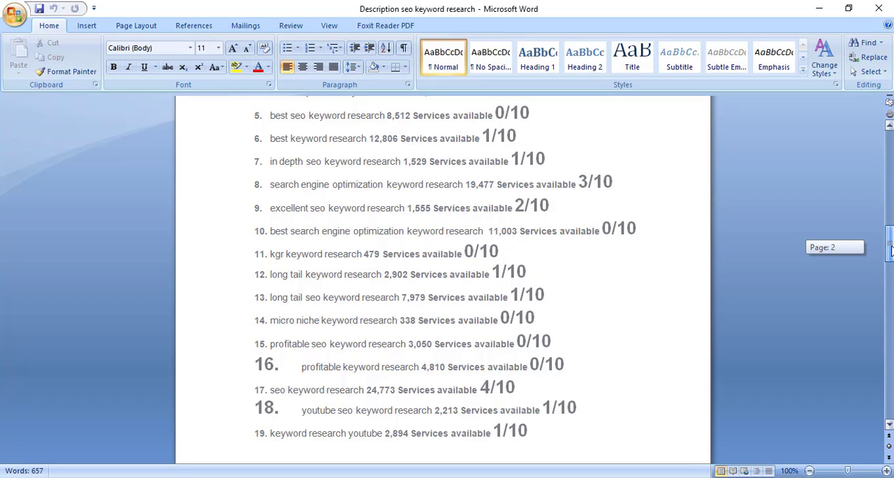
{"action": "left_click_drag", "start_coordinate": [890, 250], "coordinate": [890, 250]}
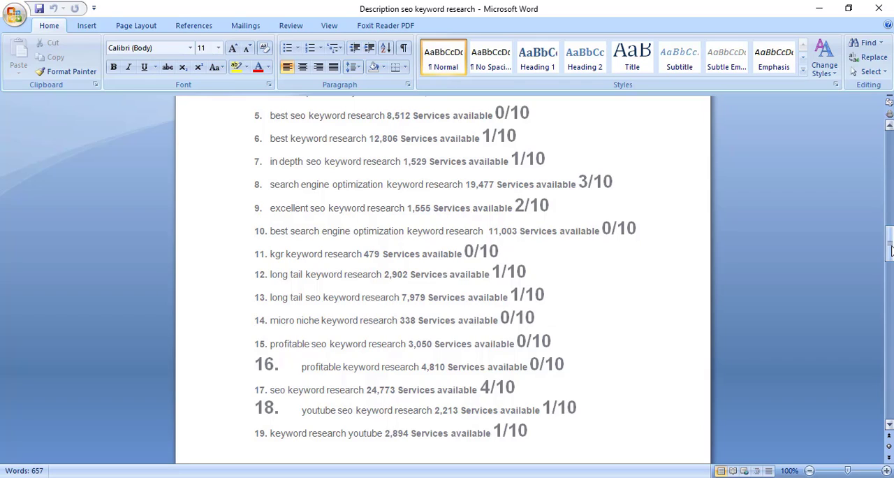
{"action": "left_click_drag", "start_coordinate": [890, 250], "coordinate": [891, 226]}
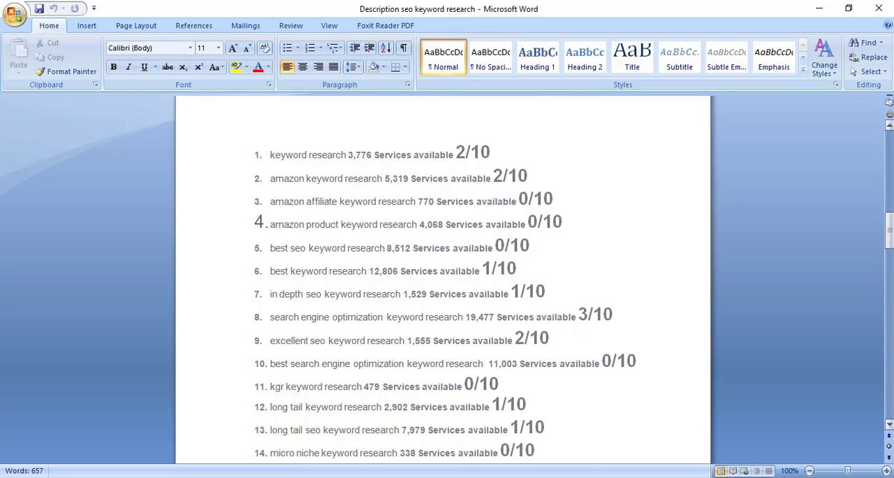
{"action": "left_click", "coordinate": [889, 287]}
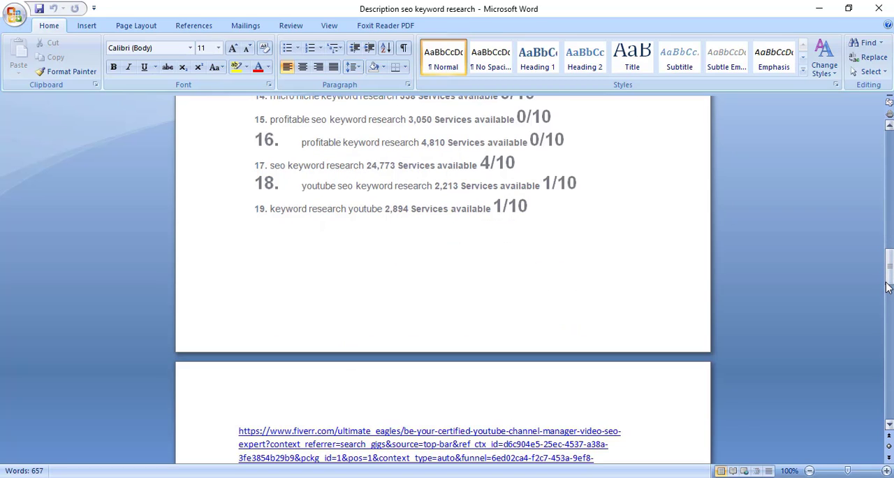
{"action": "left_click_drag", "start_coordinate": [888, 287], "coordinate": [890, 243]}
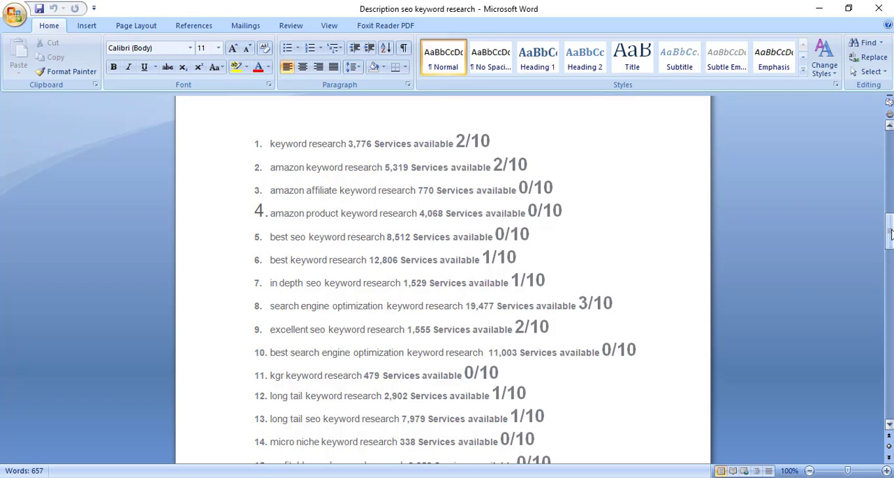
{"action": "left_click_drag", "start_coordinate": [890, 234], "coordinate": [890, 236]}
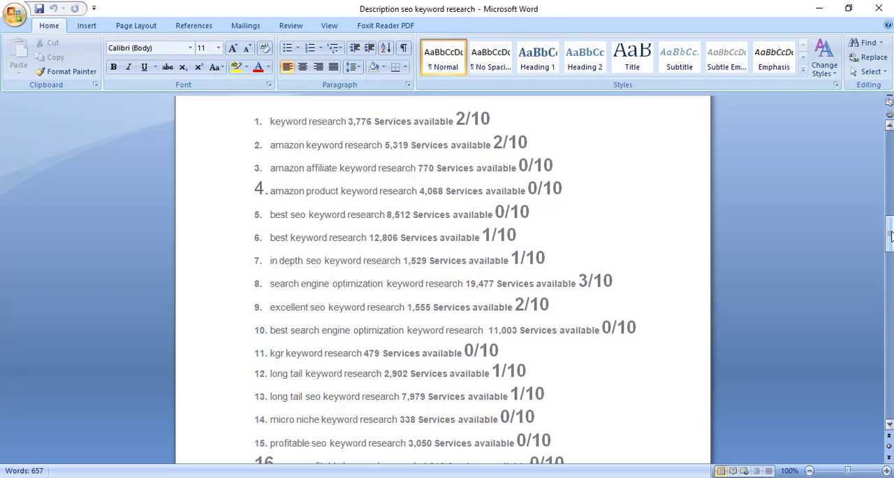
{"action": "left_click_drag", "start_coordinate": [890, 237], "coordinate": [891, 235]}
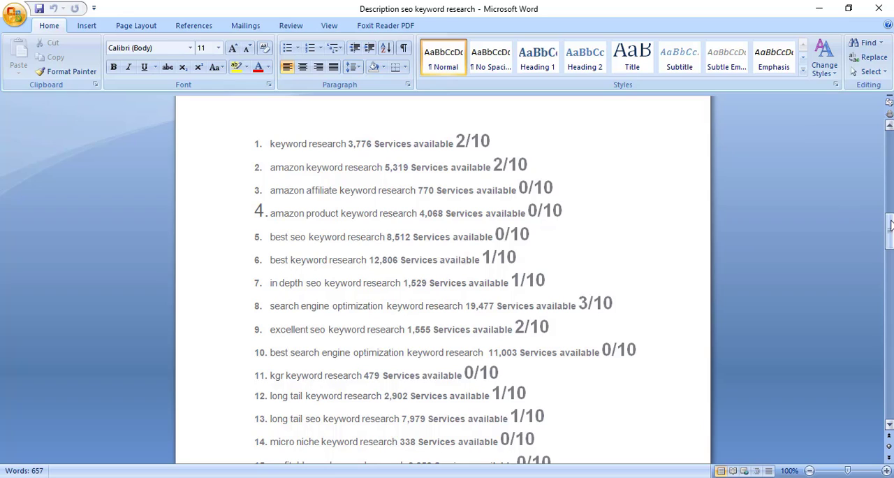
{"action": "left_click_drag", "start_coordinate": [890, 224], "coordinate": [891, 224]}
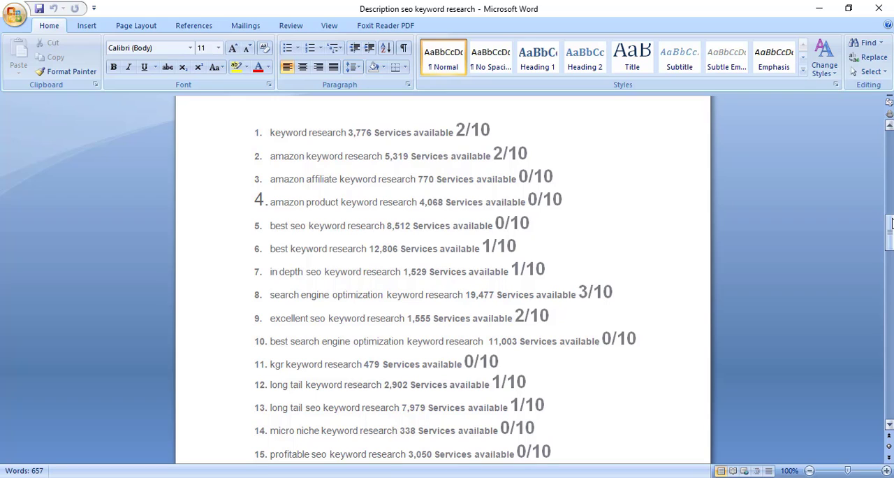
{"action": "left_click_drag", "start_coordinate": [890, 236], "coordinate": [890, 245]}
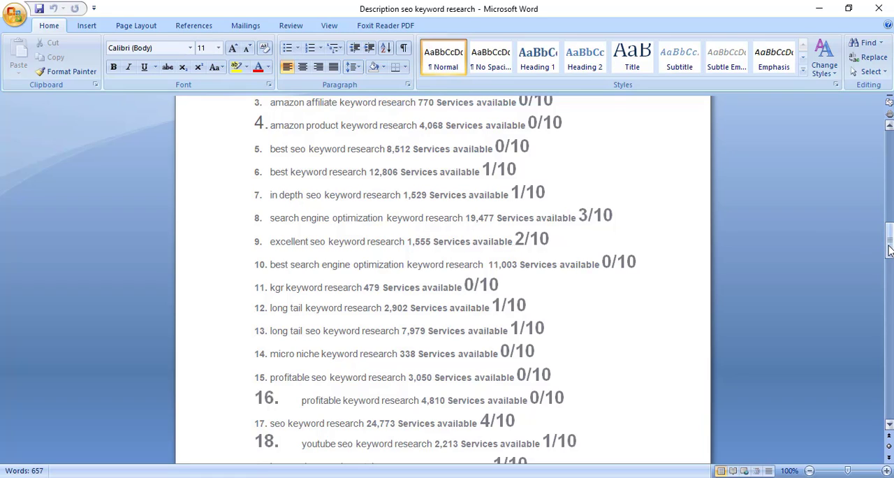
{"action": "left_click_drag", "start_coordinate": [889, 250], "coordinate": [889, 253]}
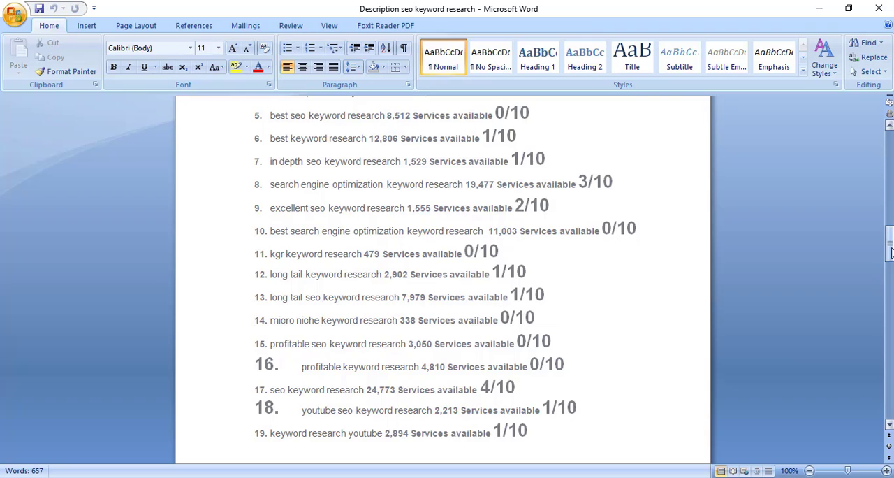
{"action": "left_click_drag", "start_coordinate": [889, 252], "coordinate": [890, 241]}
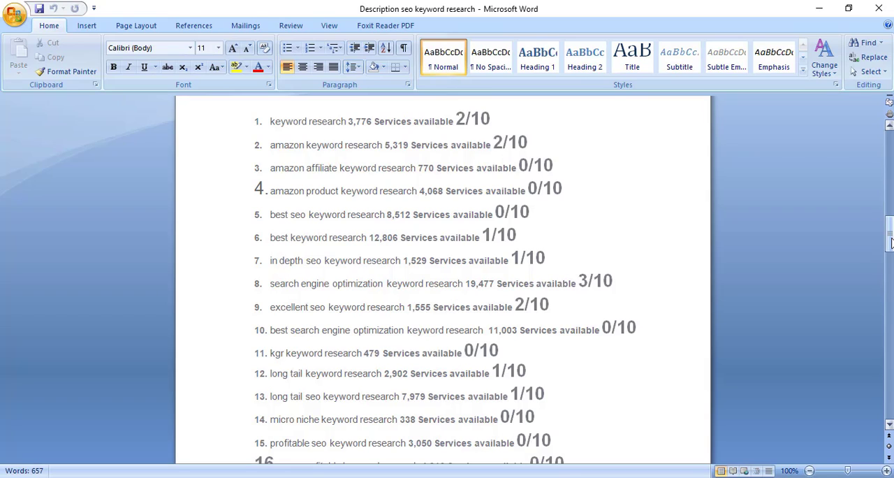
{"action": "left_click", "coordinate": [890, 241]}
{"action": "mouse_move", "coordinate": [890, 241]}
{"action": "left_mouse_down"}
{"action": "mouse_move", "coordinate": [890, 260]}
{"action": "mouse_move", "coordinate": [890, 248]}
{"action": "left_mouse_up"}
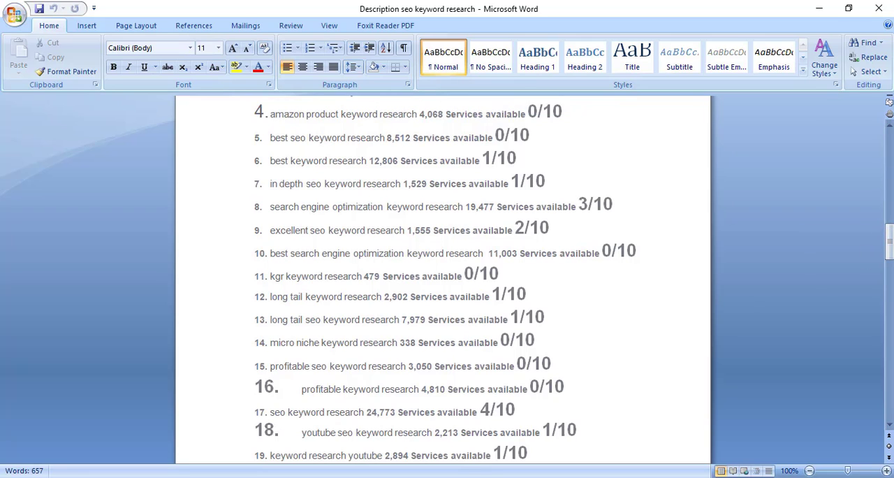
Switch to the Fiverr gig overview form to look at the empty gig title, and return to the Word keyword document
{"action": "key", "text": "alt+Tab"}
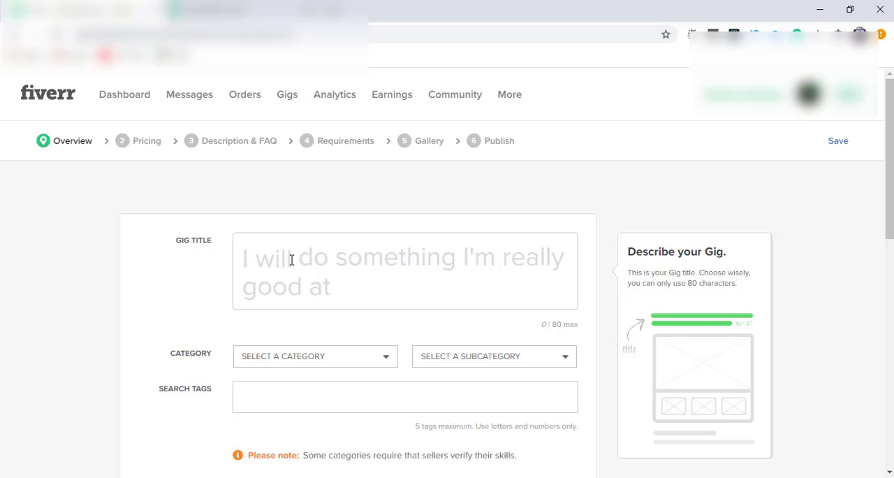
{"action": "left_click", "coordinate": [293, 260]}
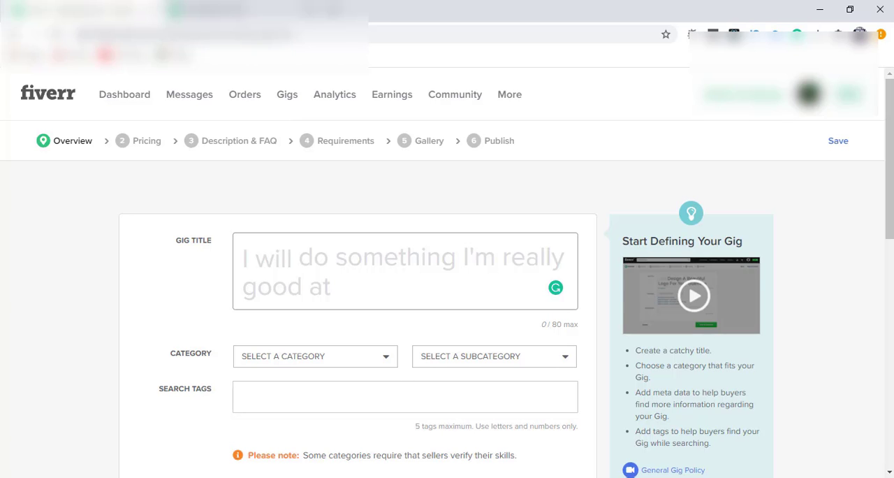
{"action": "left_click", "coordinate": [466, 477]}
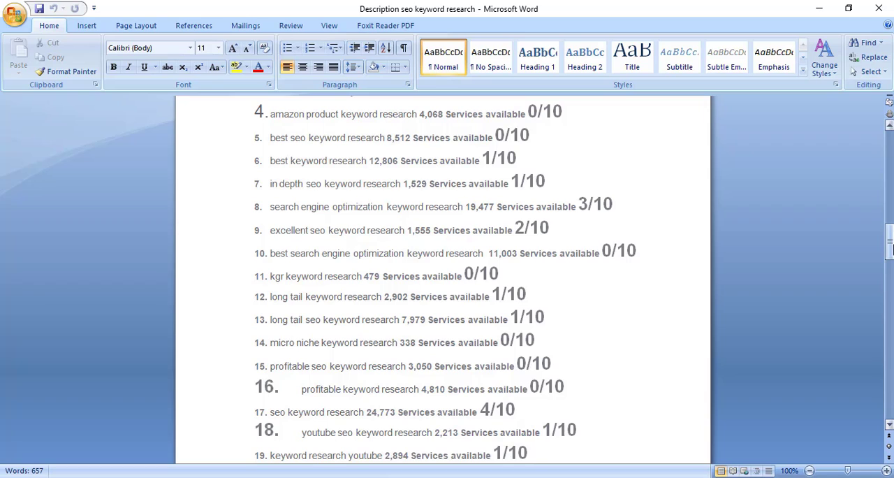
Copy the phrase "excellent seo keyword research" from item 9 of the keyword list
{"action": "left_click_drag", "start_coordinate": [889, 241], "coordinate": [889, 247]}
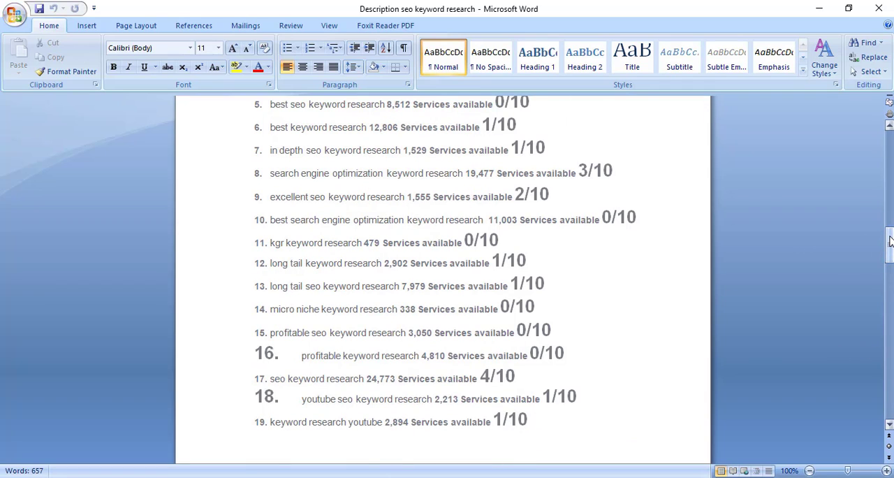
{"action": "left_click_drag", "start_coordinate": [890, 243], "coordinate": [890, 236]}
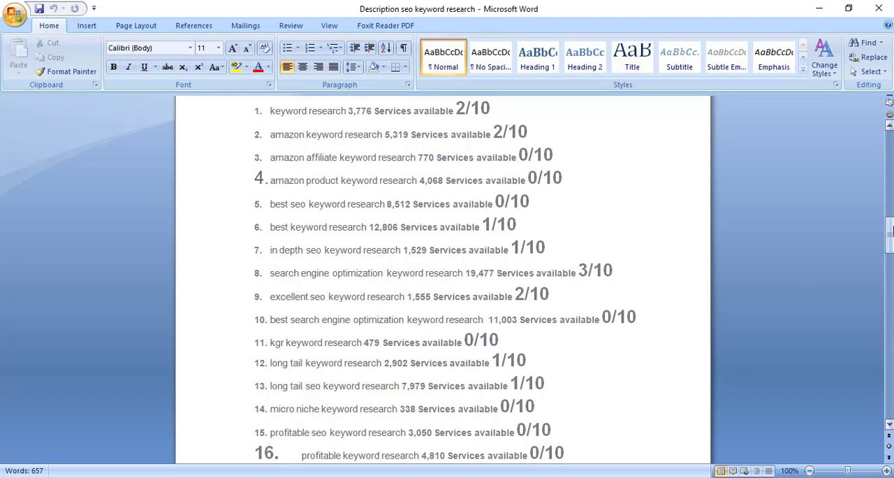
{"action": "left_click_drag", "start_coordinate": [889, 231], "coordinate": [891, 229]}
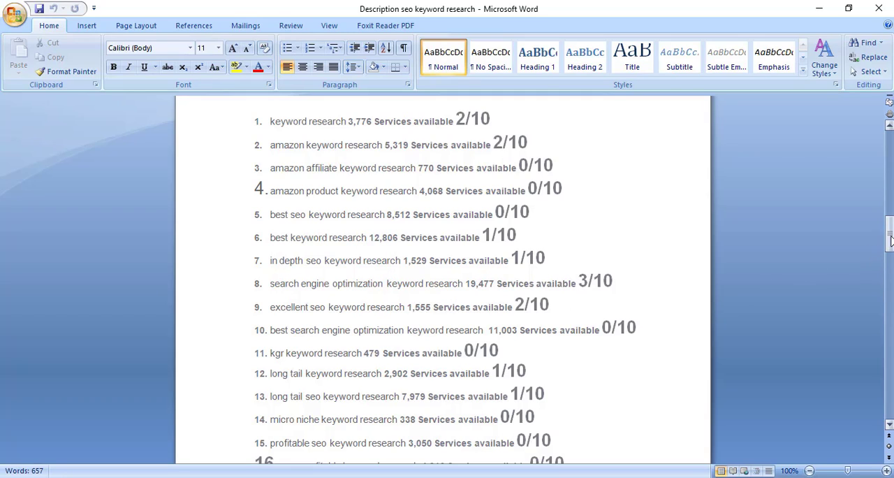
{"action": "mouse_move", "coordinate": [890, 240]}
{"action": "left_mouse_down"}
{"action": "mouse_move", "coordinate": [889, 253]}
{"action": "mouse_move", "coordinate": [890, 241]}
{"action": "left_mouse_up"}
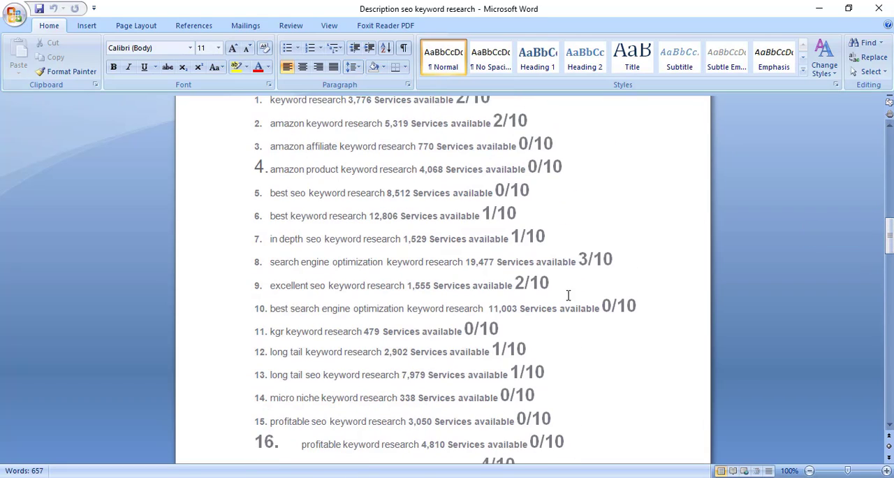
{"action": "left_click_drag", "start_coordinate": [890, 239], "coordinate": [891, 229]}
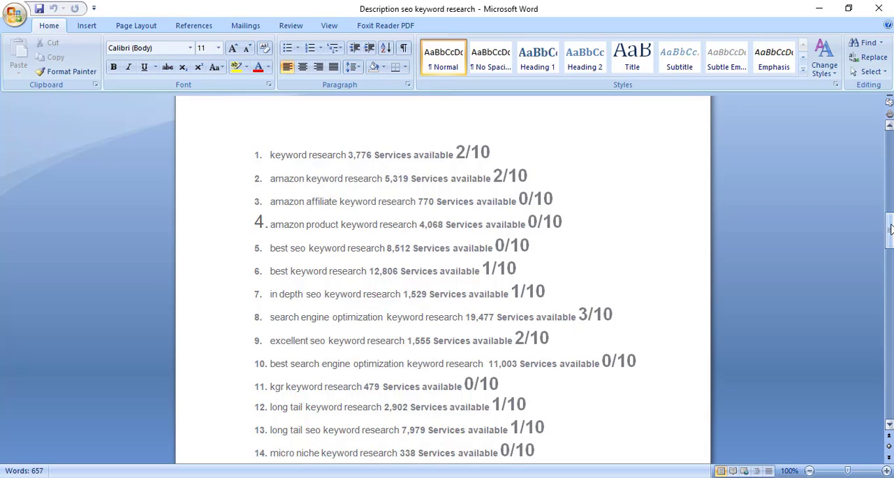
{"action": "left_click_drag", "start_coordinate": [891, 230], "coordinate": [891, 237]}
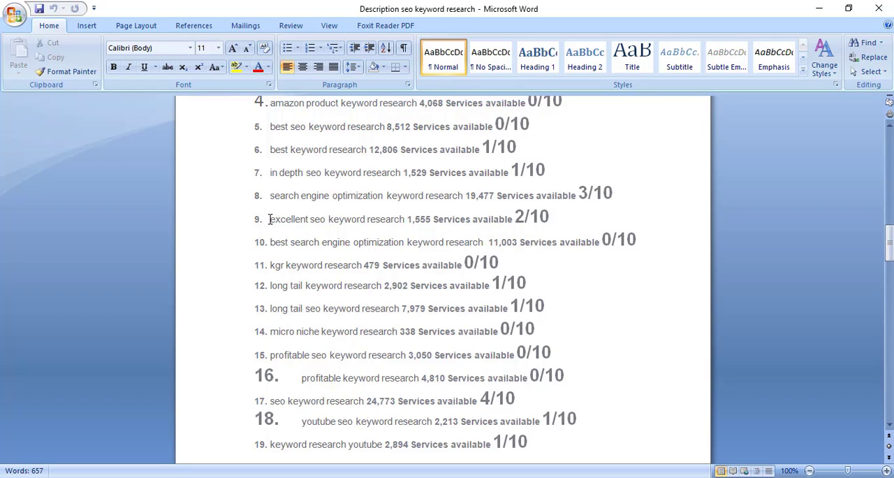
{"action": "left_click_drag", "start_coordinate": [269, 218], "coordinate": [386, 221]}
{"action": "key", "text": "ctrl+c"}
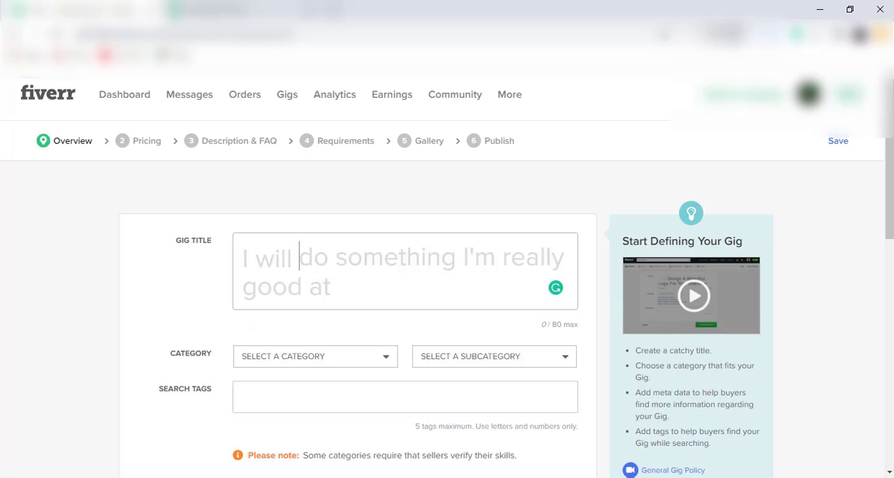
Switch to the Fiverr gig form, start the gig title with "do" and paste the copied keyword phrase after it
{"action": "left_click", "coordinate": [306, 265]}
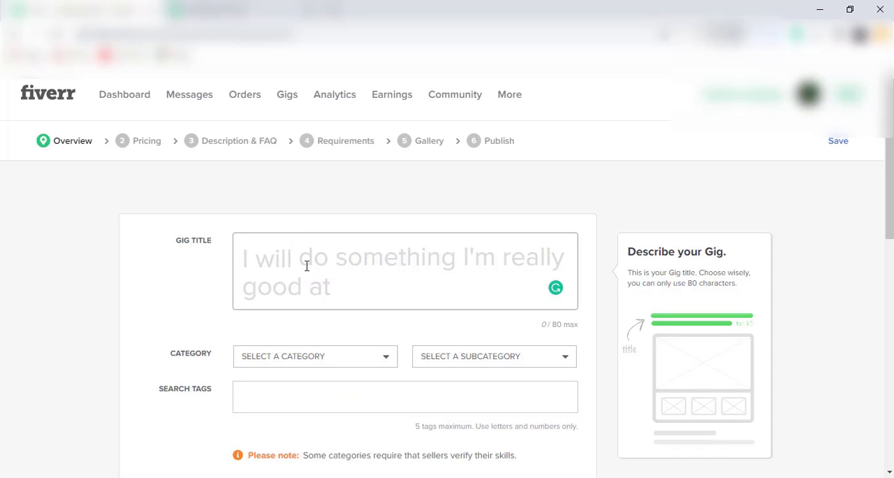
{"action": "type", "text": "do"}
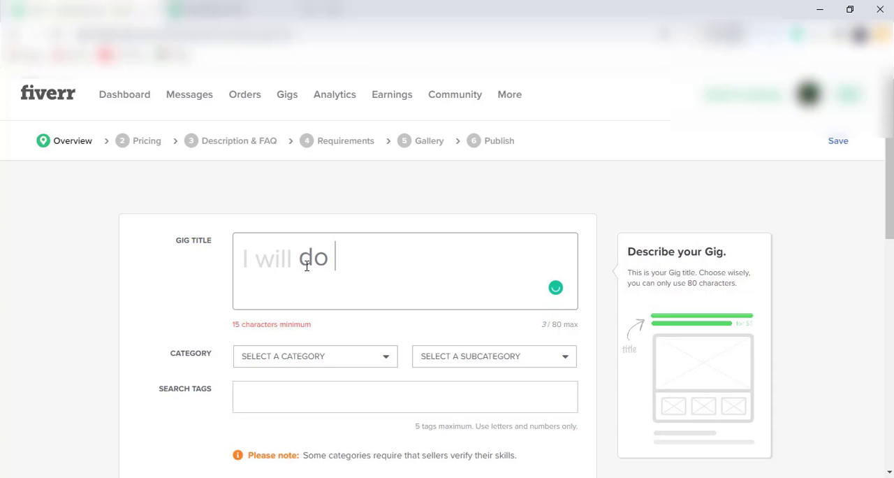
{"action": "key", "text": "ctrl+v"}
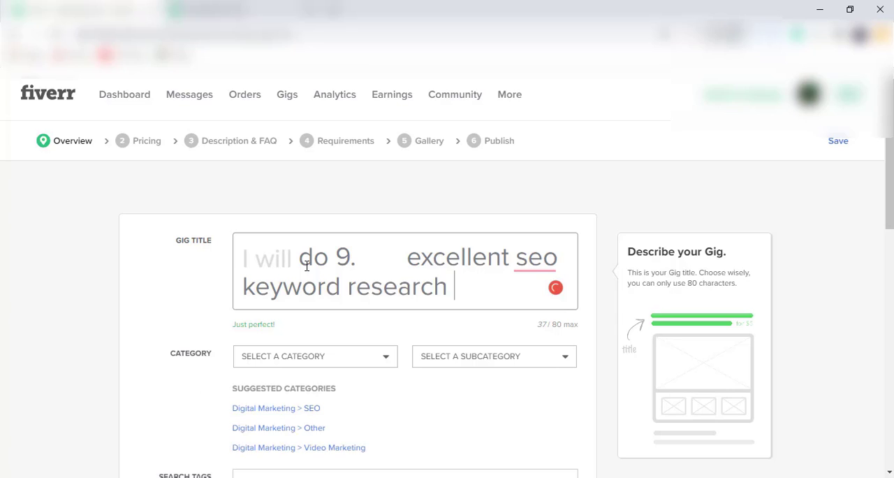
Remove the pasted list number "9." and its gap so the gig title reads "do excellent seo keyword research", and check the word "seo"
{"action": "left_click", "coordinate": [405, 267]}
{"action": "key", "text": "BackSpace"}
{"action": "key", "text": "BackSpace"}
{"action": "key", "text": "BackSpace"}
{"action": "key", "text": "BackSpace"}
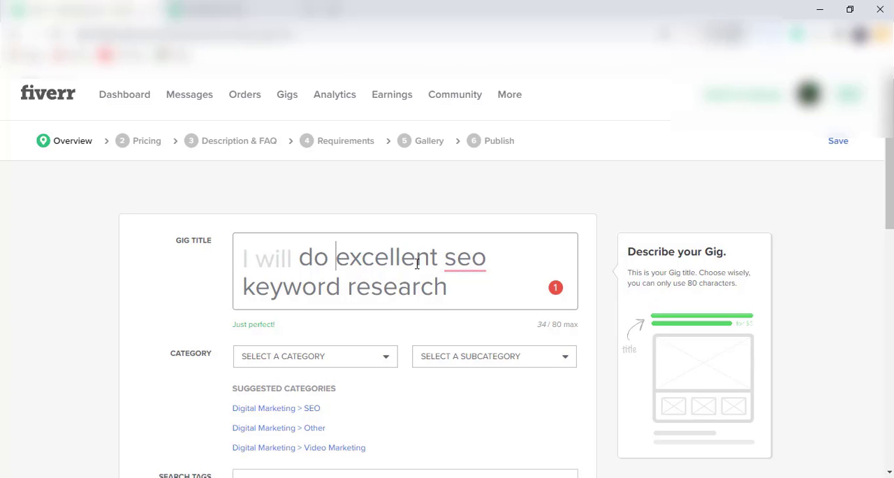
{"action": "left_click", "coordinate": [462, 260]}
{"action": "mouse_move", "coordinate": [468, 269]}
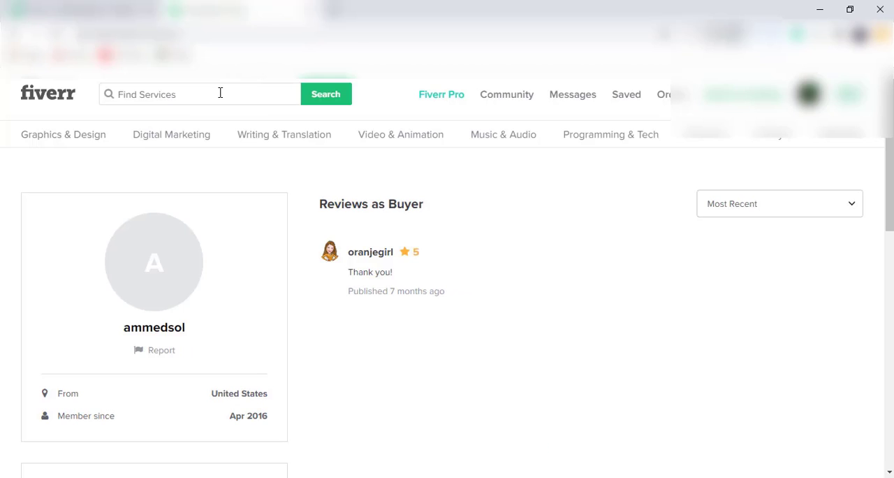
Search the Fiverr services for "seo keyword research" using the suggested phrase, and look through the matching gigs
{"action": "left_click", "coordinate": [220, 93]}
{"action": "type", "text": "seo"}
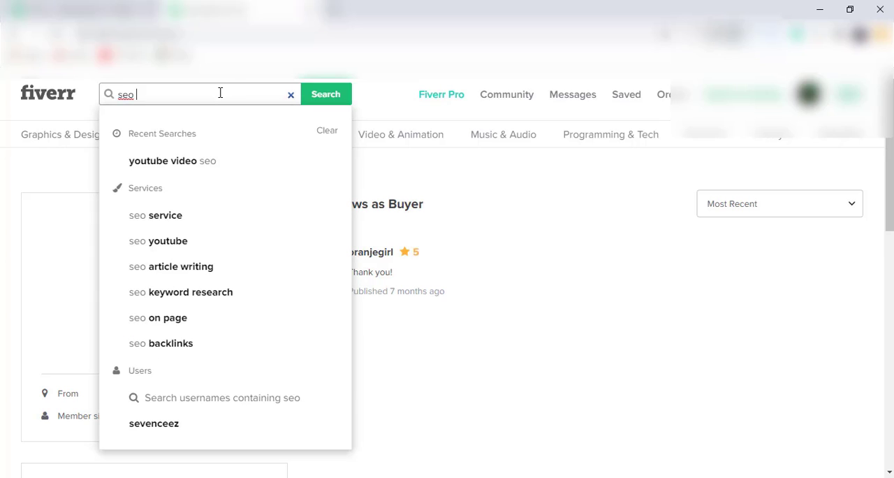
{"action": "type", "text": " key"}
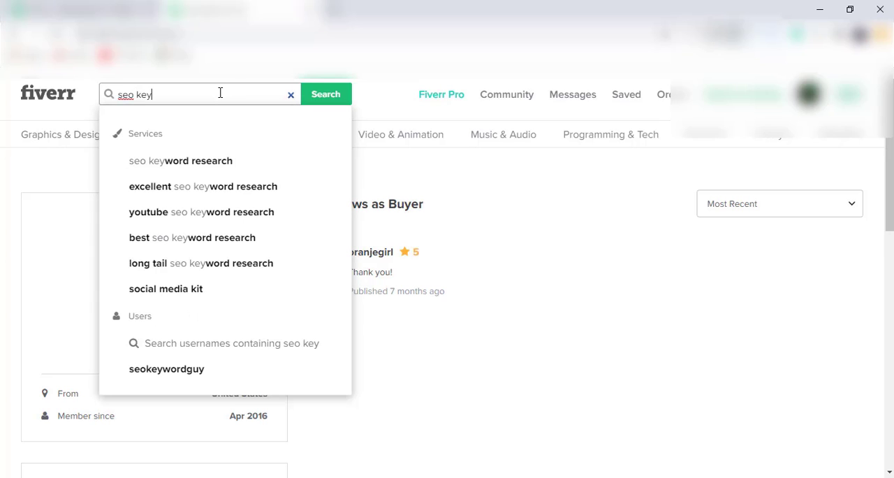
{"action": "left_click", "coordinate": [231, 161]}
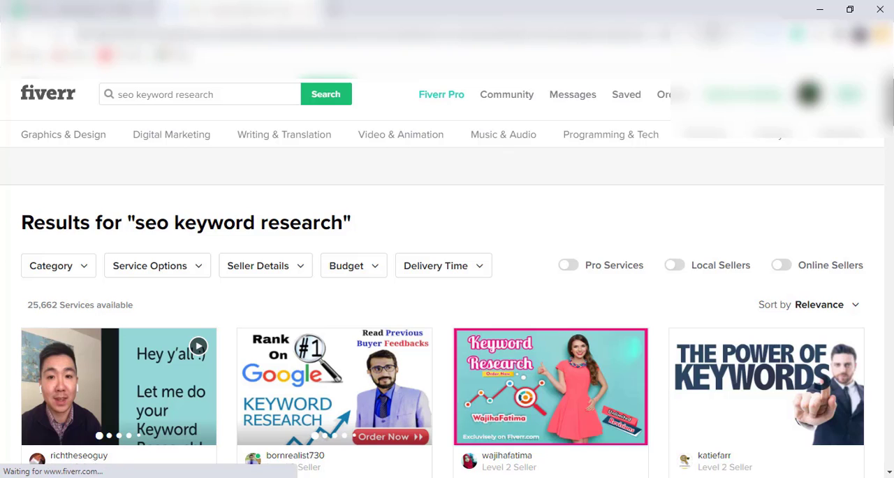
{"action": "scroll", "coordinate": [624, 273], "scroll_direction": "down", "scroll_amount": 3}
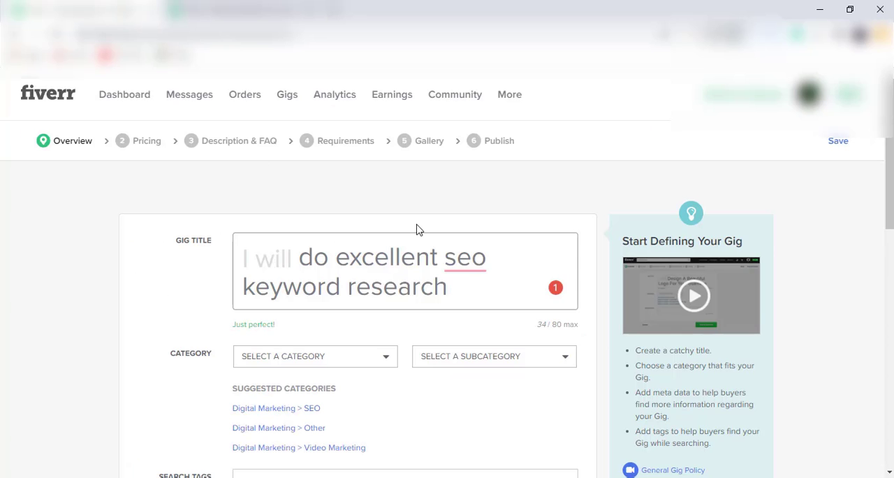
Accept the suggested correction of "seo" to "SEO" in the gig title
{"action": "mouse_move", "coordinate": [476, 261]}
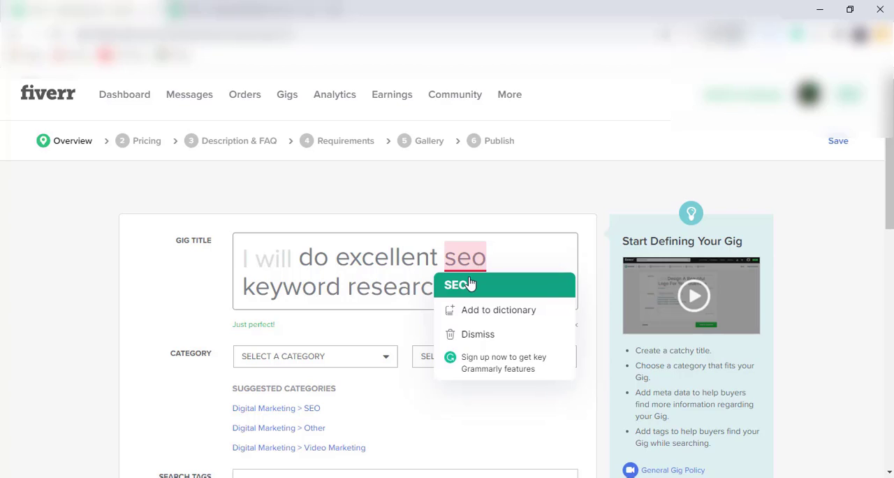
{"action": "left_click", "coordinate": [470, 283]}
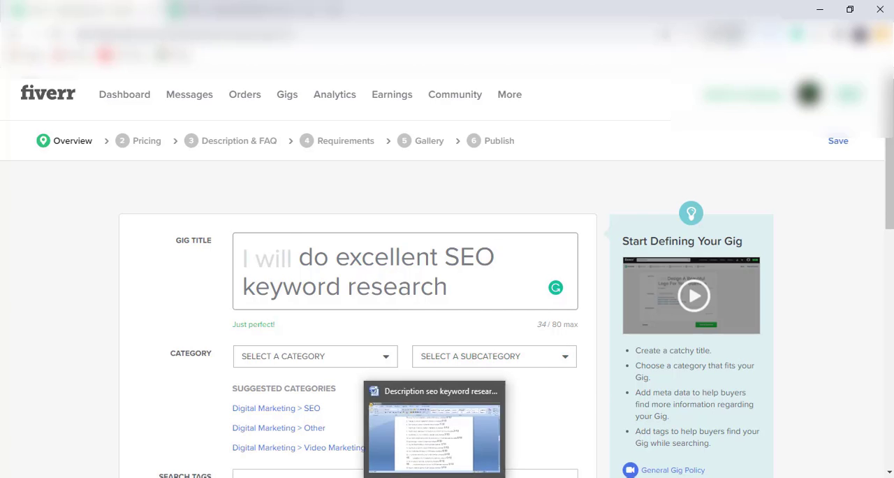
Consult the keyword list in the Word document, return to the gig form and insert "in depth" before "SEO" in the title
{"action": "left_click", "coordinate": [436, 476]}
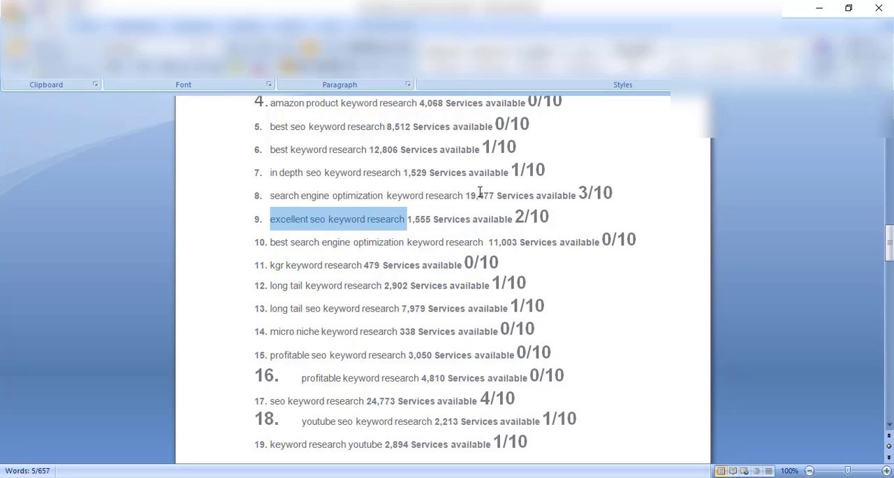
{"action": "left_click_drag", "start_coordinate": [890, 240], "coordinate": [889, 232]}
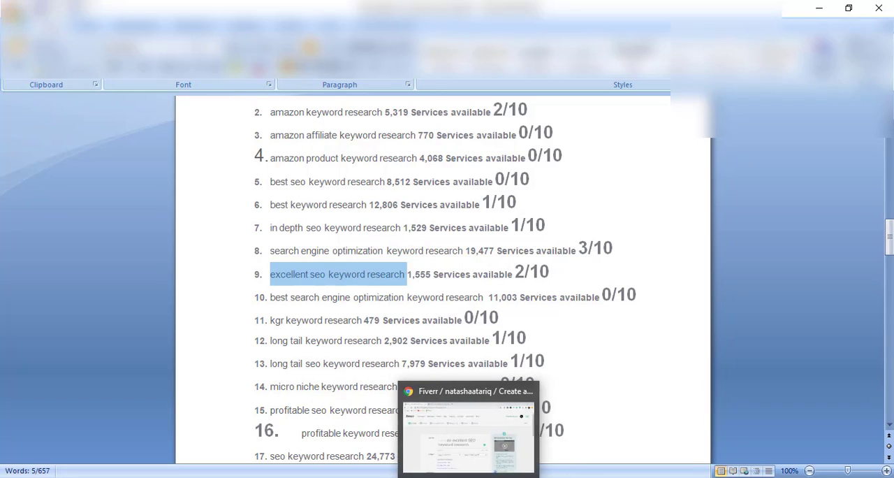
{"action": "left_click", "coordinate": [468, 476]}
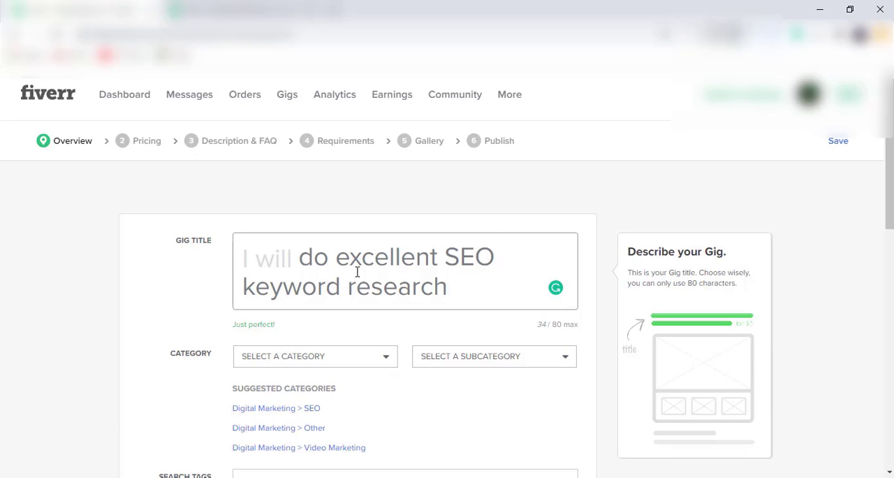
{"action": "left_click", "coordinate": [440, 263]}
{"action": "type", "text": "in "}
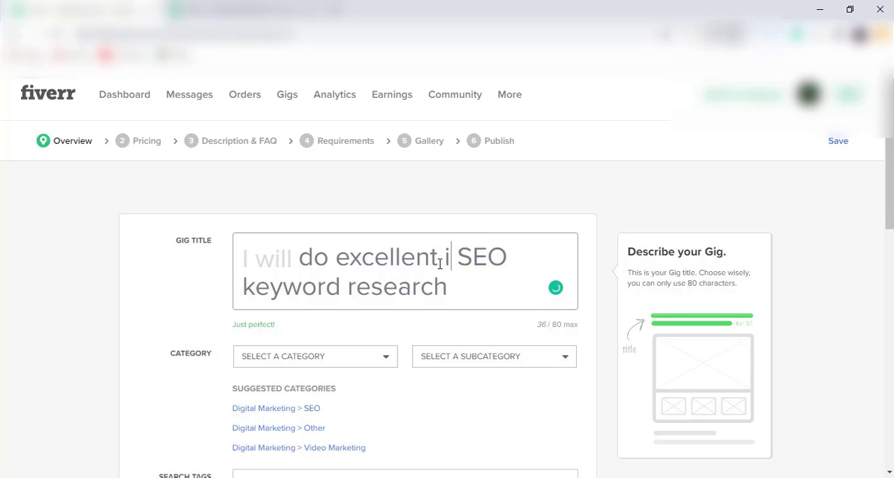
{"action": "type", "text": "depth"}
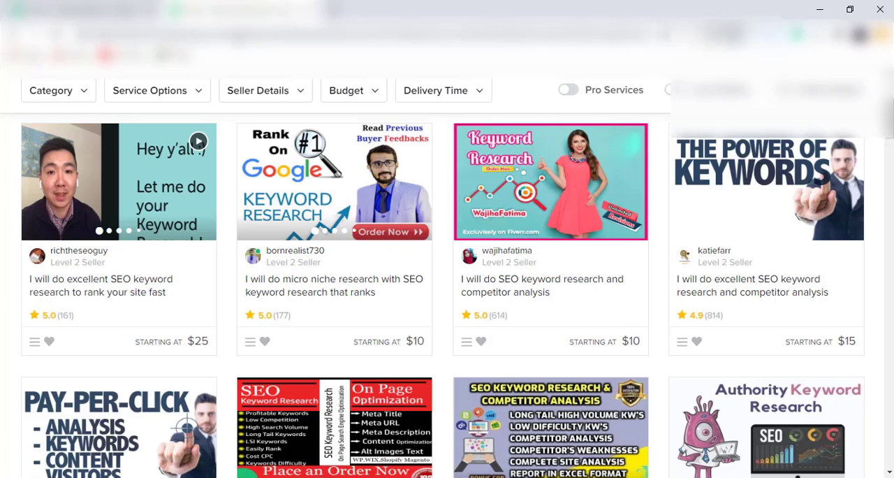
Search the Fiverr services for "in depth seo keyword research" and look through the titles of the matching gigs
{"action": "scroll", "coordinate": [447, 279], "scroll_direction": "up", "scroll_amount": 3}
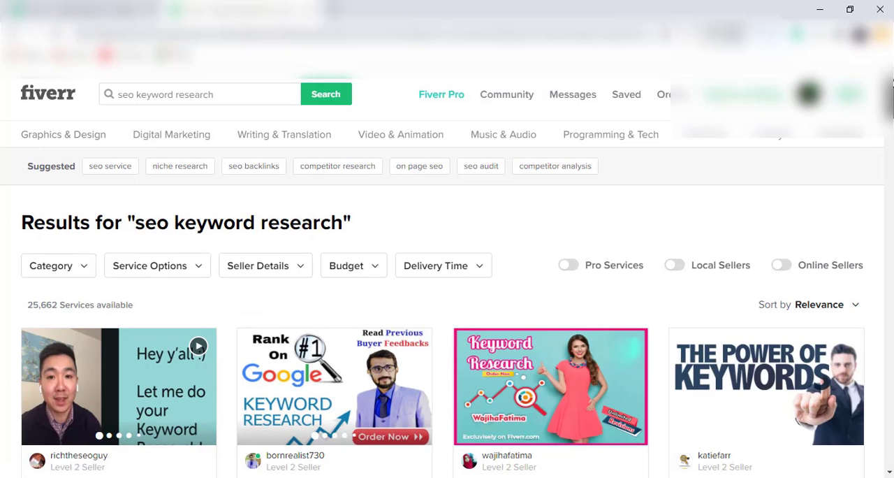
{"action": "left_click", "coordinate": [227, 94]}
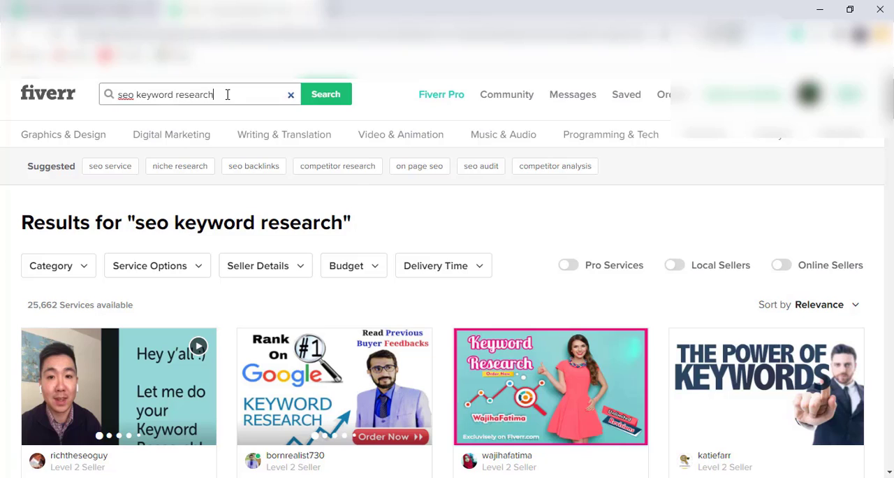
{"action": "key", "text": "BackSpace"}
{"action": "key", "text": "BackSpace"}
{"action": "key", "text": "BackSpace"}
{"action": "key", "text": "BackSpace"}
{"action": "key", "text": "BackSpace"}
{"action": "key", "text": "BackSpace"}
{"action": "key", "text": "BackSpace"}
{"action": "key", "text": "BackSpace"}
{"action": "key", "text": "BackSpace"}
{"action": "key", "text": "BackSpace"}
{"action": "key", "text": "BackSpace"}
{"action": "key", "text": "BackSpace"}
{"action": "key", "text": "BackSpace"}
{"action": "key", "text": "BackSpace"}
{"action": "key", "text": "BackSpace"}
{"action": "key", "text": "BackSpace"}
{"action": "key", "text": "BackSpace"}
{"action": "key", "text": "BackSpace"}
{"action": "key", "text": "BackSpace"}
{"action": "key", "text": "BackSpace"}
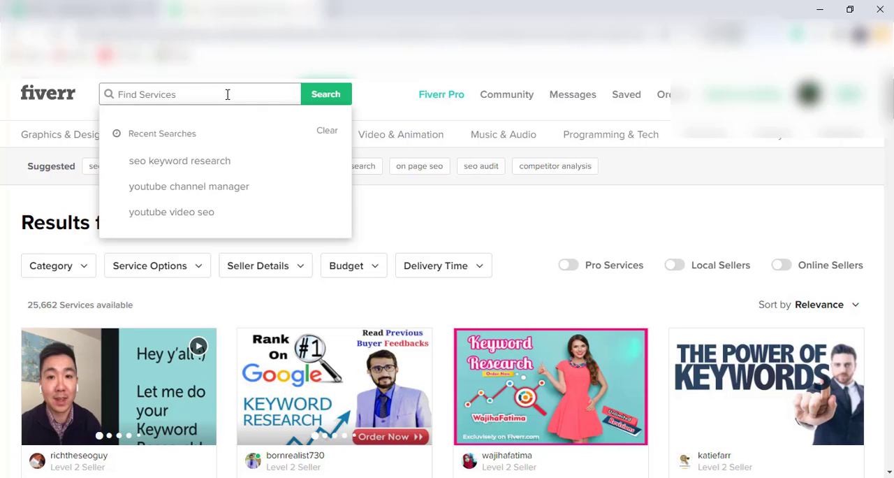
{"action": "type", "text": "in depth"}
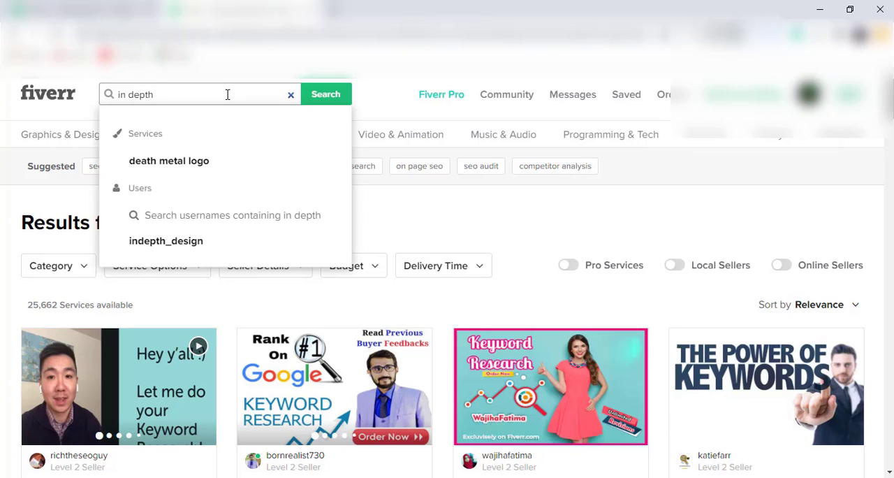
{"action": "type", "text": " seo"}
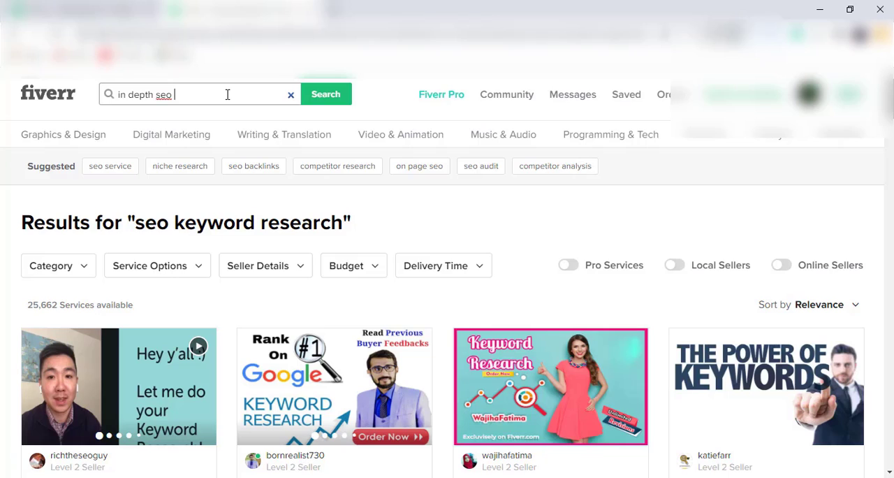
{"action": "type", "text": " keyword research"}
{"action": "key", "text": "Return"}
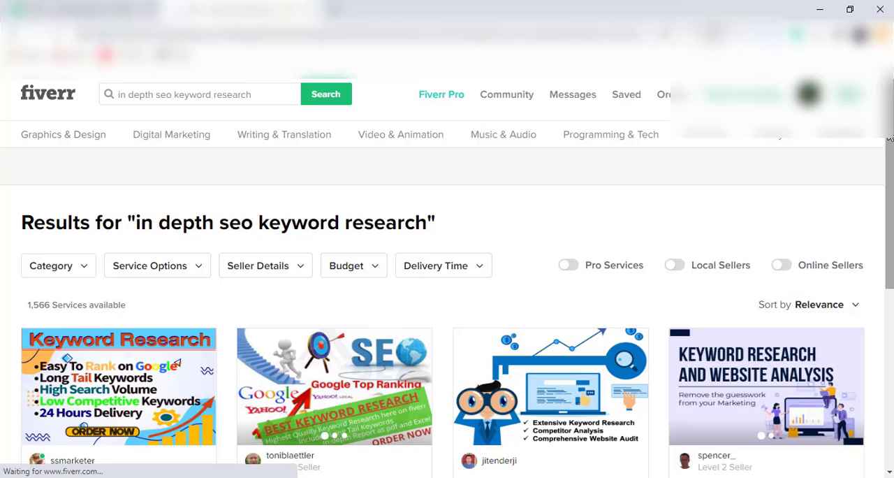
{"action": "scroll", "coordinate": [890, 143], "scroll_direction": "down", "scroll_amount": 5}
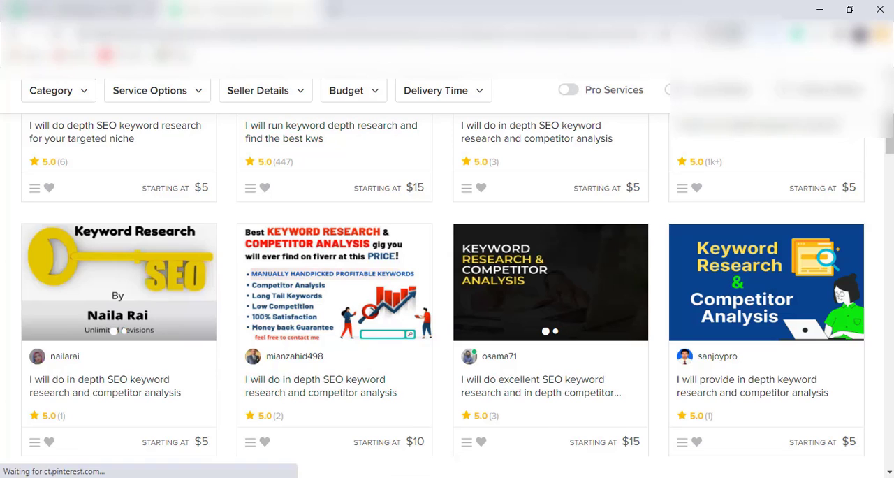
{"action": "mouse_move", "coordinate": [495, 473]}
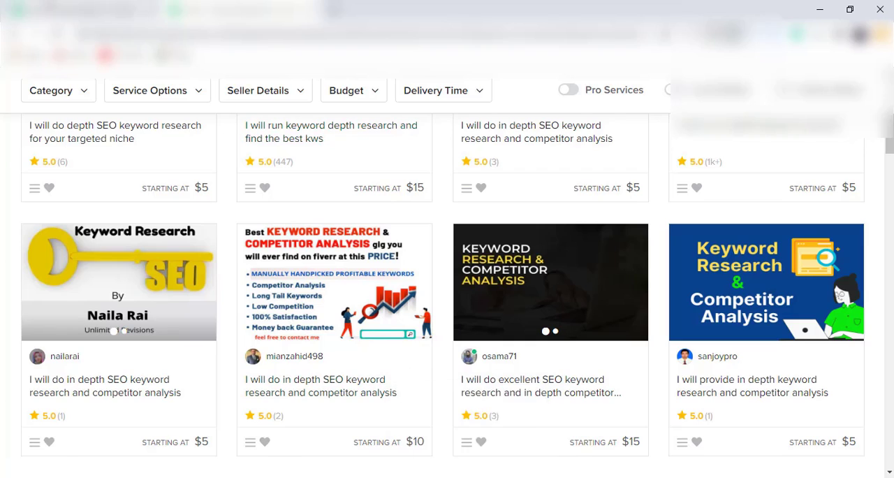
Return to the gig form and check the writing suggestion for "in depth" in the gig title
{"action": "left_click", "coordinate": [48, 7]}
{"action": "mouse_move", "coordinate": [490, 263]}
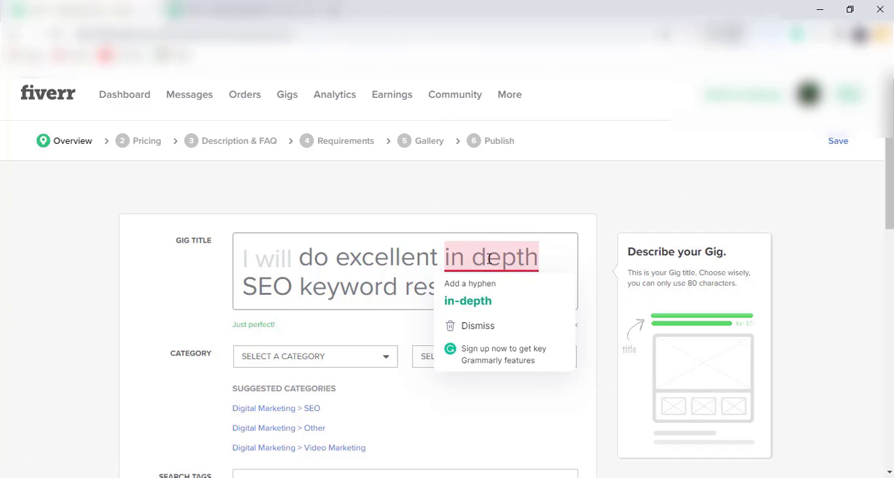
{"action": "left_click", "coordinate": [377, 292]}
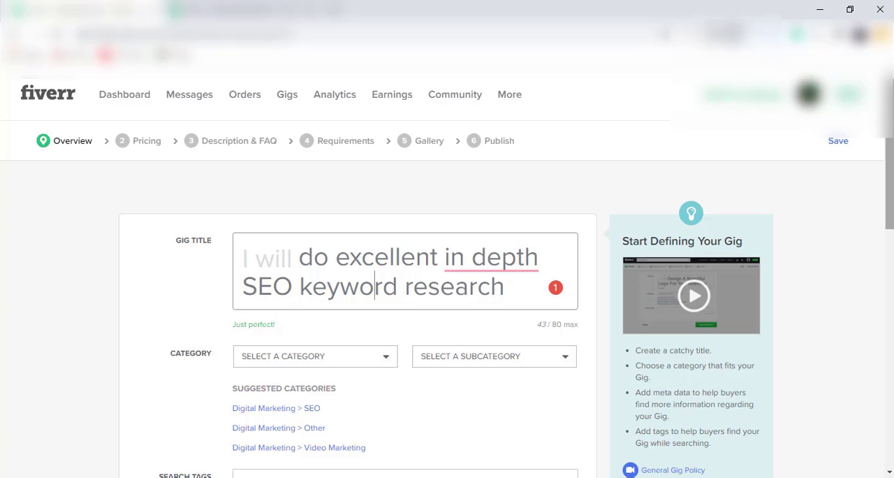
{"action": "scroll", "coordinate": [447, 270], "scroll_direction": "down", "scroll_amount": 1}
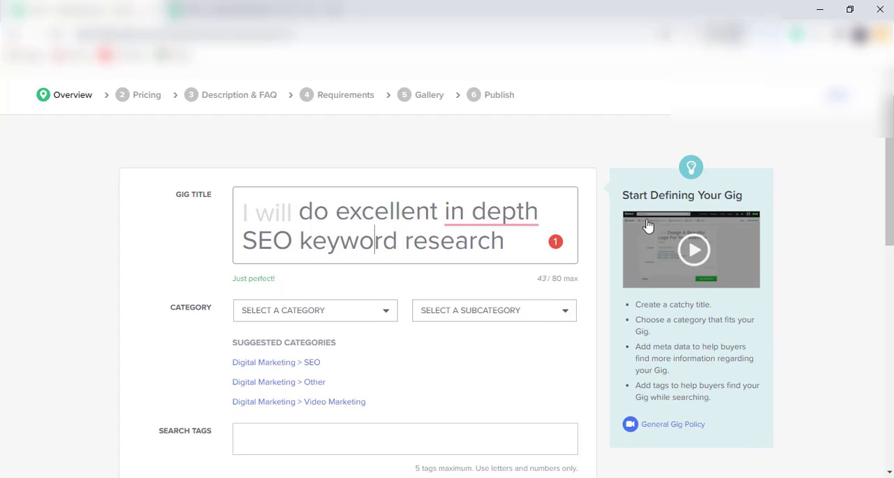
Append "in 24 hours" to the end of the gig title, after "research"
{"action": "left_click", "coordinate": [505, 246]}
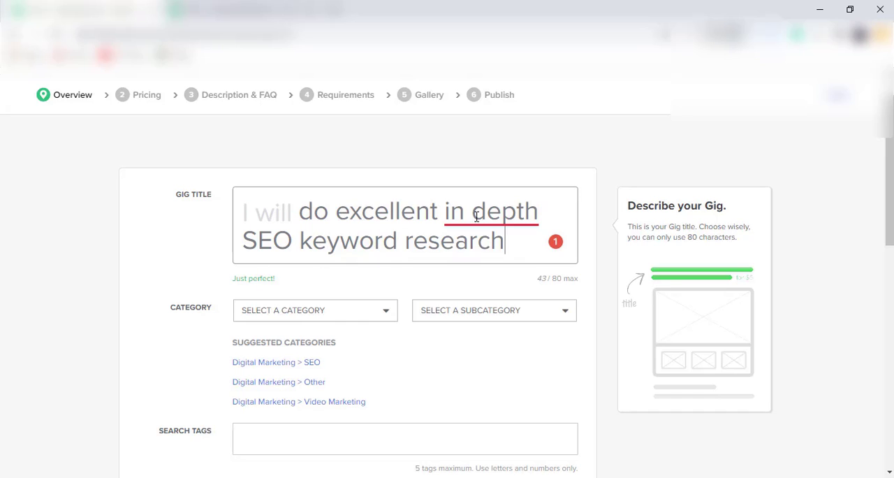
{"action": "mouse_move", "coordinate": [451, 209]}
{"action": "mouse_move", "coordinate": [555, 248]}
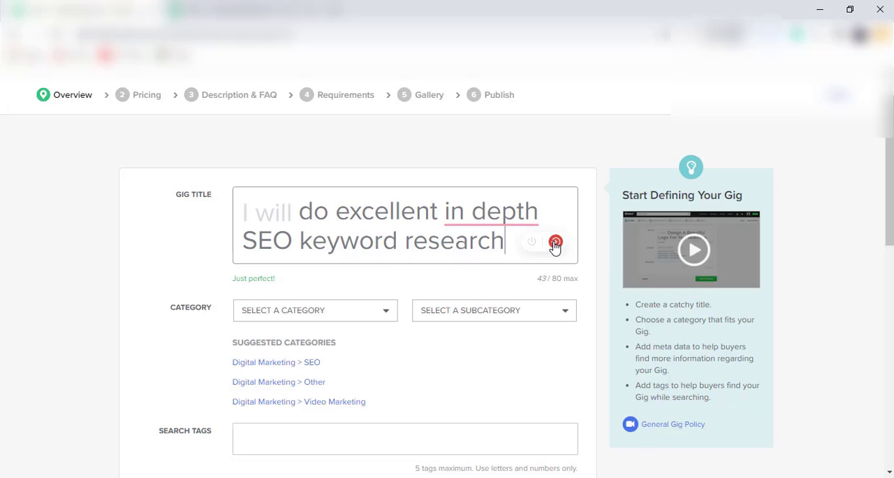
{"action": "mouse_move", "coordinate": [480, 221]}
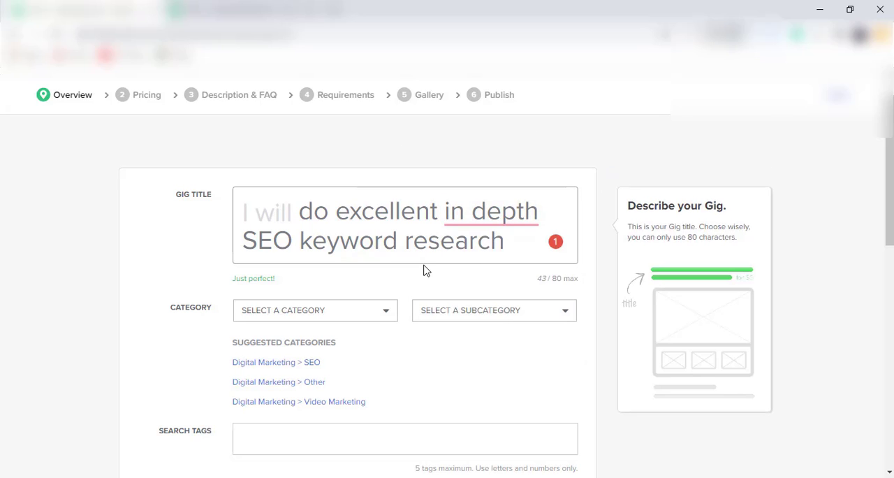
{"action": "type", "text": "in 24"}
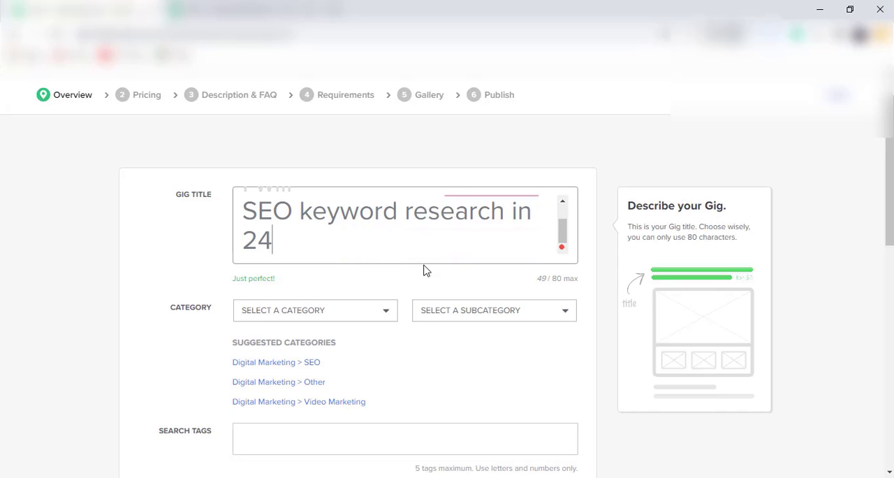
{"action": "type", "text": " hour"}
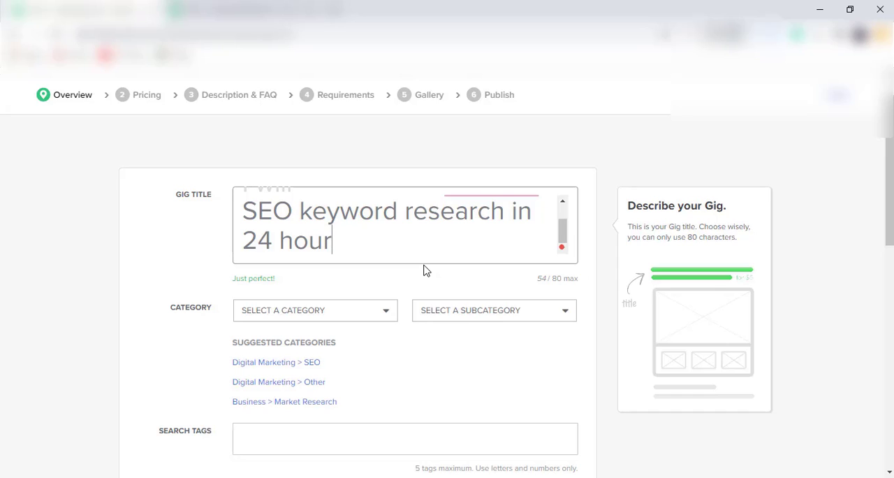
{"action": "type", "text": "s"}
Read through the complete gig title from its first line to its last
{"action": "left_click_drag", "start_coordinate": [563, 230], "coordinate": [565, 208]}
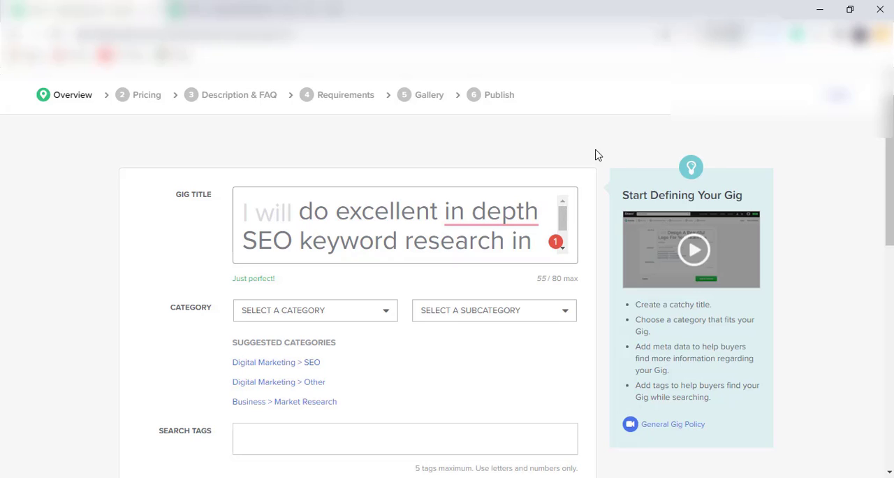
{"action": "scroll", "coordinate": [889, 136], "scroll_direction": "up", "scroll_amount": 1}
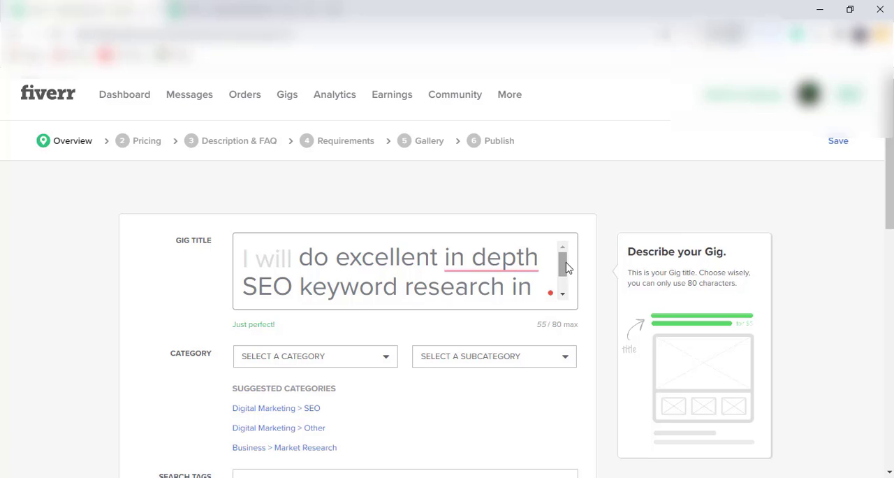
{"action": "scroll", "coordinate": [891, 110], "scroll_direction": "down", "scroll_amount": 1}
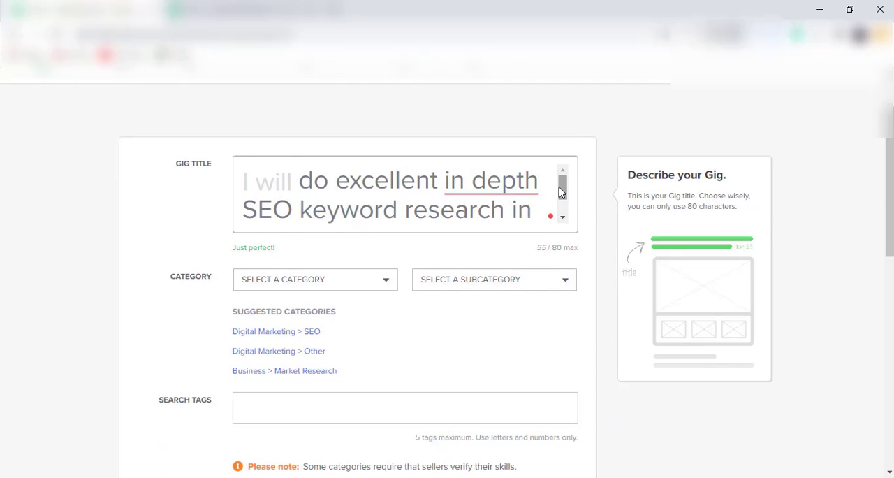
{"action": "left_click", "coordinate": [563, 216]}
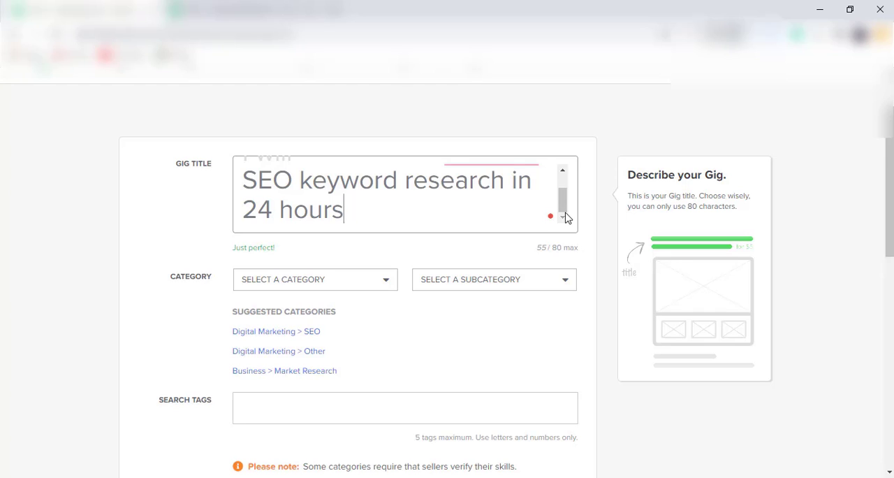
{"action": "left_click_drag", "start_coordinate": [561, 200], "coordinate": [560, 165]}
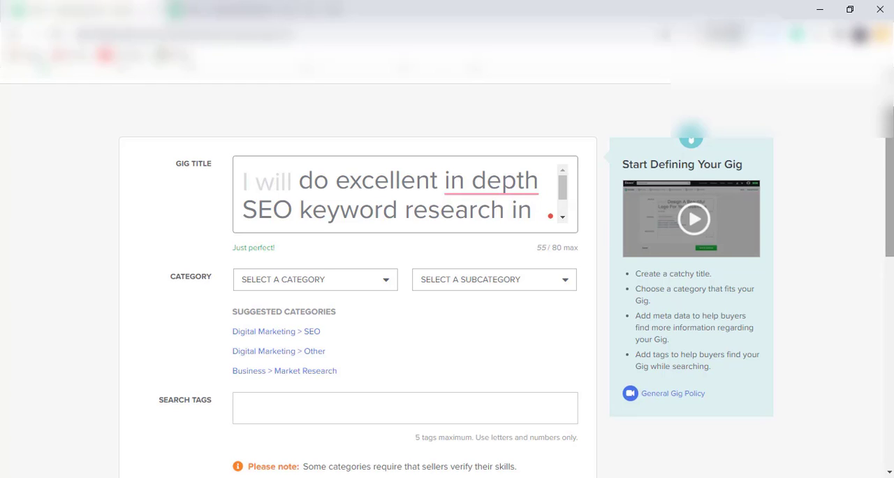
{"action": "left_click_drag", "start_coordinate": [893, 132], "coordinate": [893, 105]}
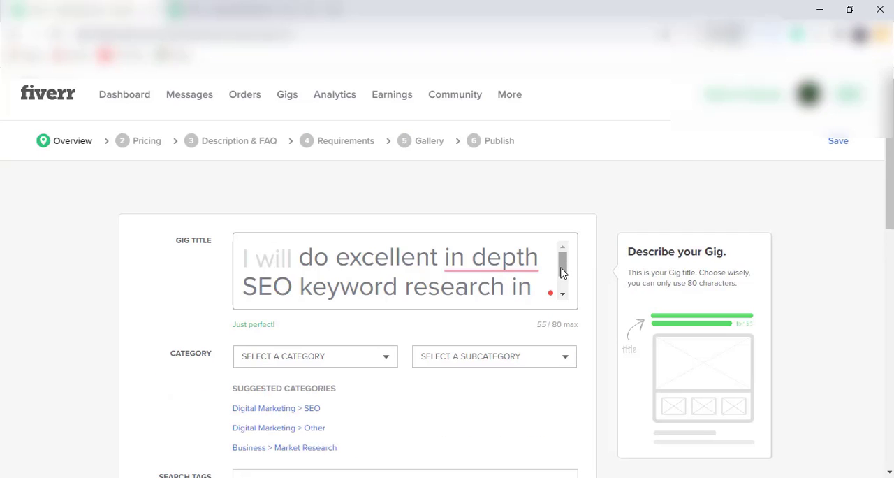
{"action": "left_click_drag", "start_coordinate": [563, 271], "coordinate": [565, 290]}
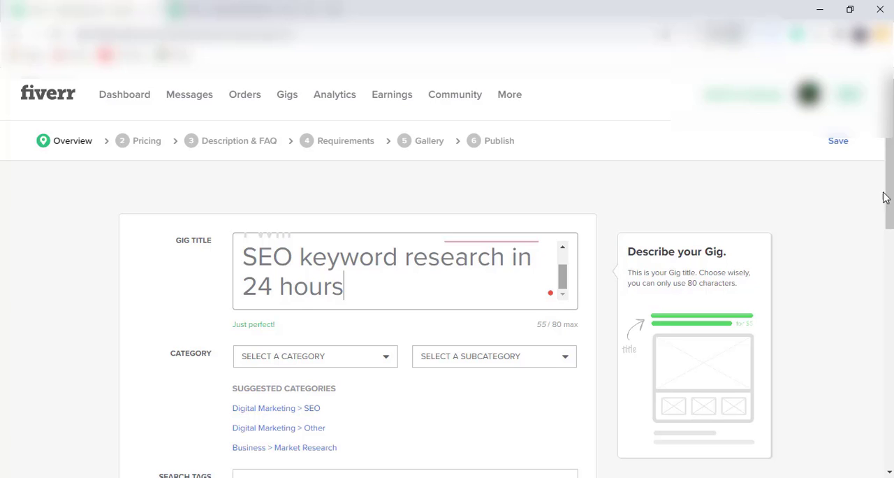
Classify the gig under the Digital Marketing category and SEO subcategory, with Keyword Research as its service type
{"action": "scroll", "coordinate": [447, 279], "scroll_direction": "down", "scroll_amount": 3}
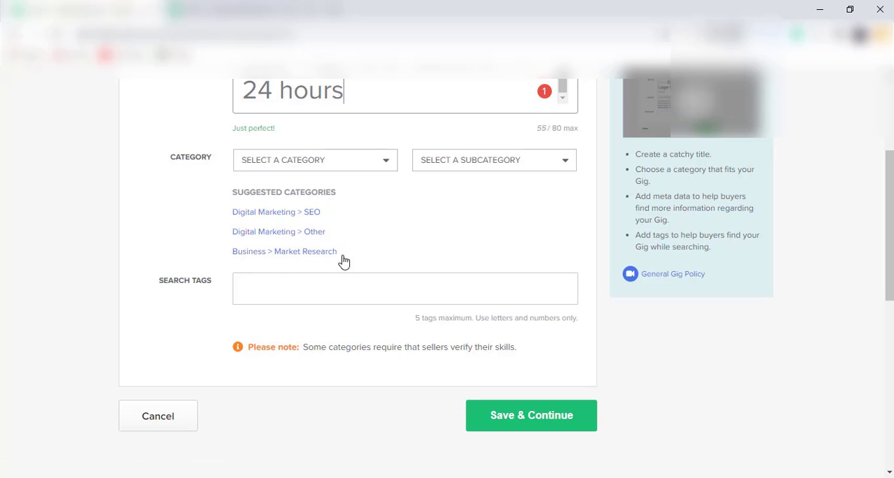
{"action": "left_click_drag", "start_coordinate": [891, 213], "coordinate": [890, 176]}
{"action": "left_click", "coordinate": [497, 192]}
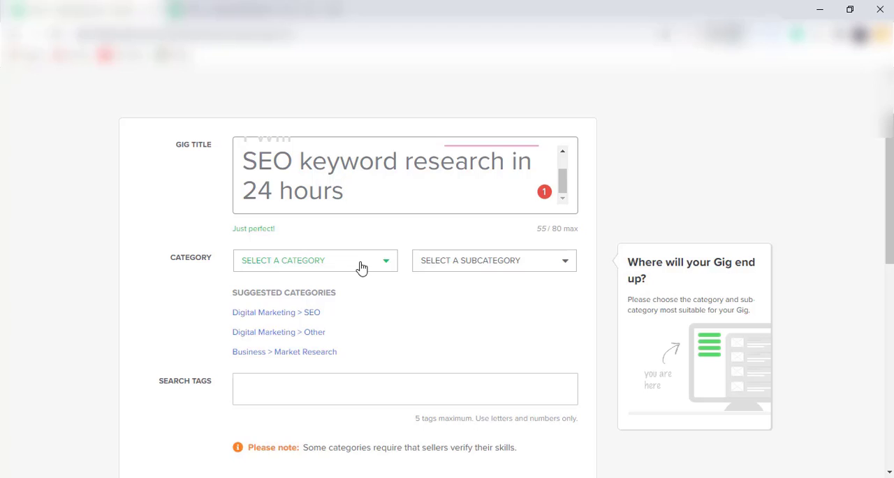
{"action": "left_click", "coordinate": [361, 267]}
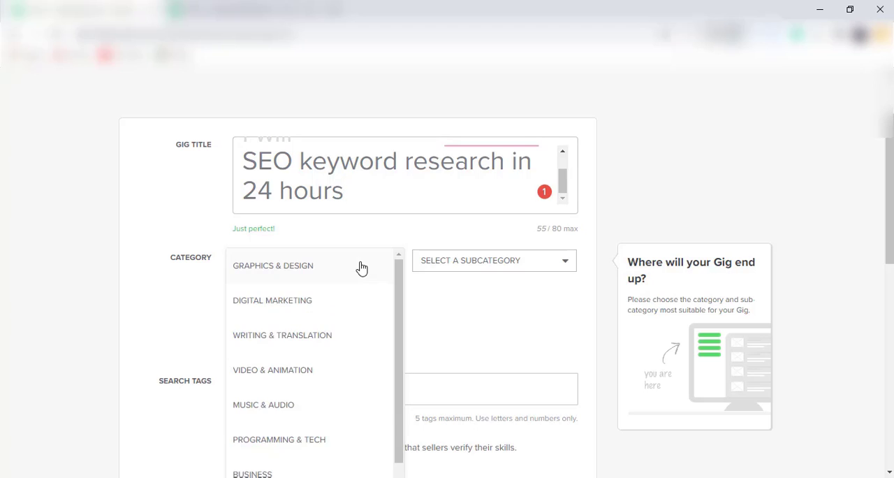
{"action": "left_click", "coordinate": [286, 302]}
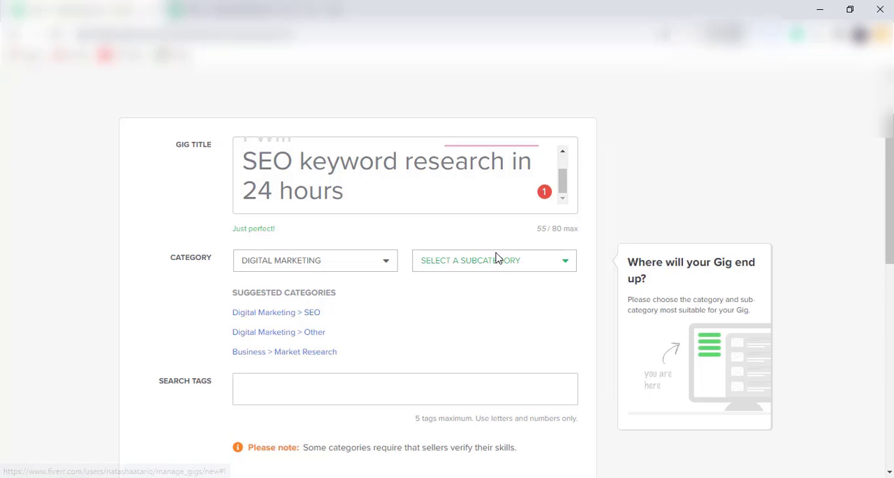
{"action": "left_click", "coordinate": [507, 263]}
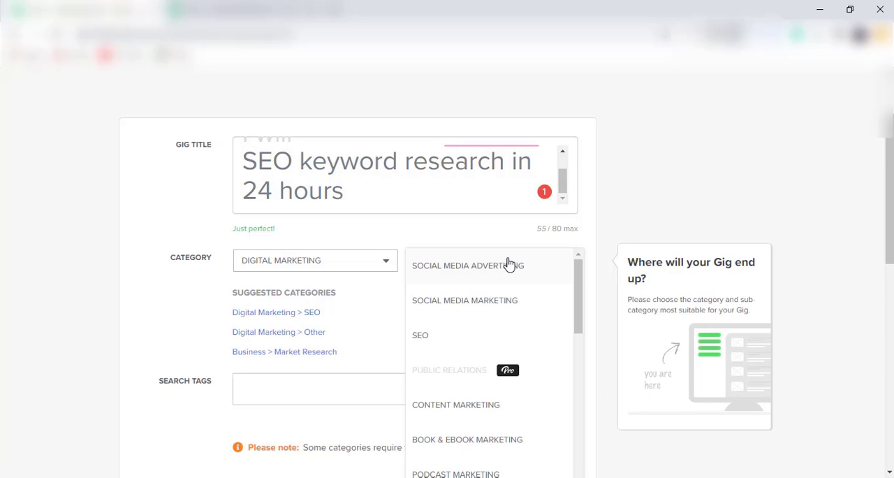
{"action": "left_click", "coordinate": [426, 342]}
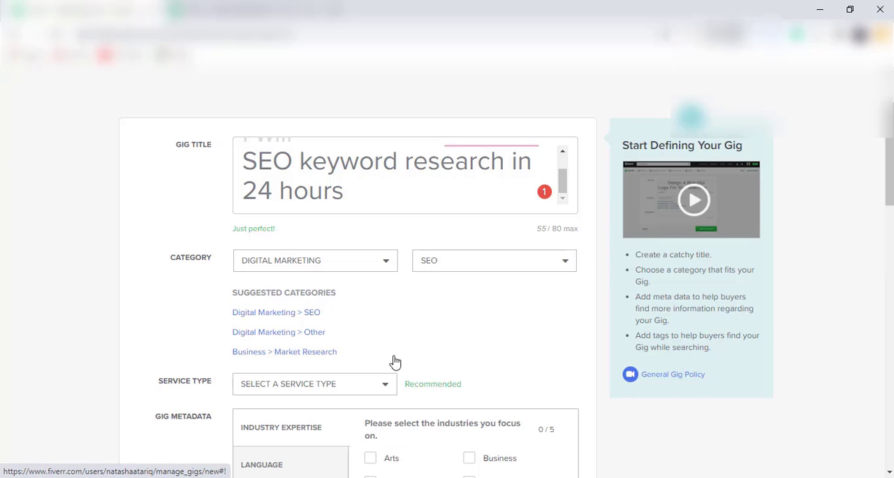
{"action": "left_click", "coordinate": [335, 386]}
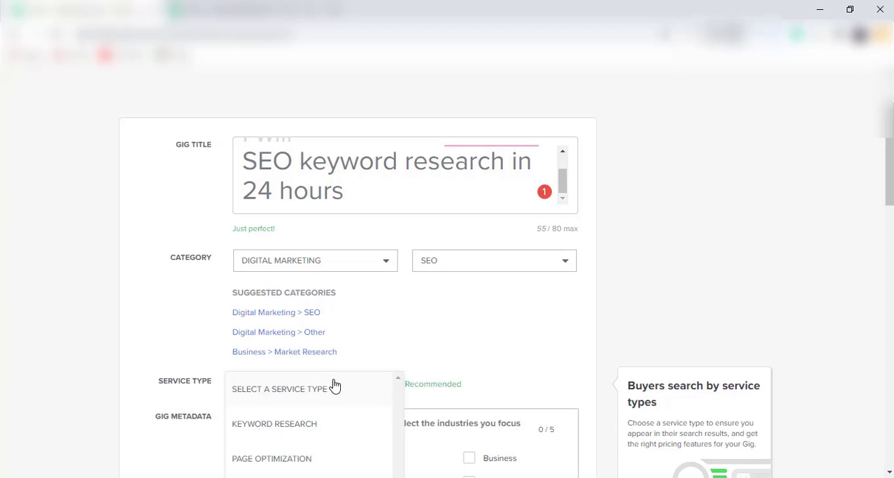
{"action": "left_click", "coordinate": [302, 421]}
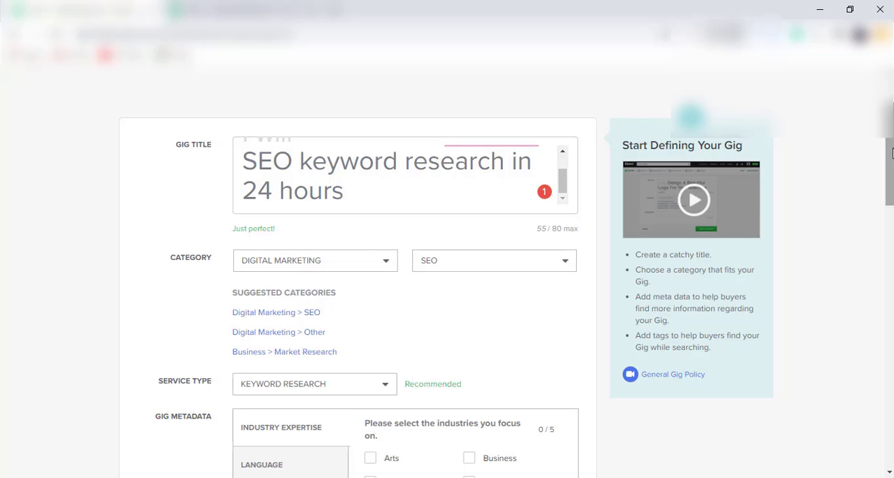
Select Business, E-Commerce, Health & Wellness, Technology & Internet and Education as the gig's industry expertise
{"action": "scroll", "coordinate": [892, 154], "scroll_direction": "down", "scroll_amount": 1}
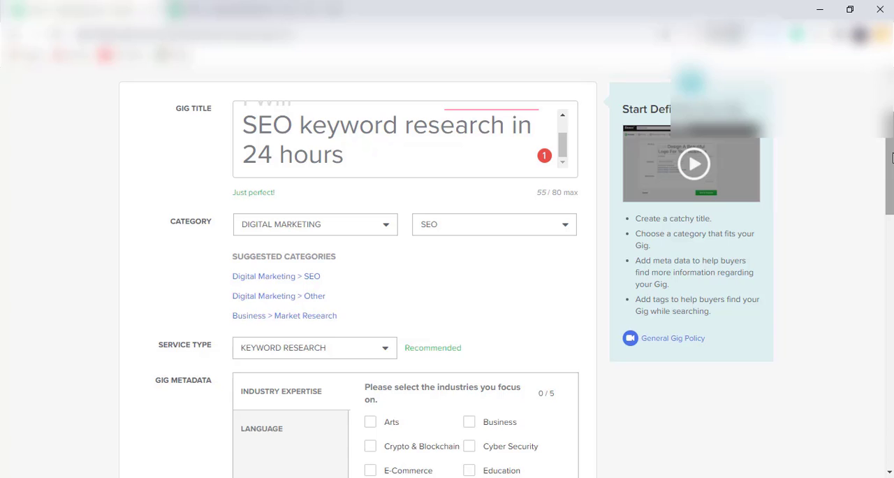
{"action": "left_click_drag", "start_coordinate": [893, 158], "coordinate": [893, 226]}
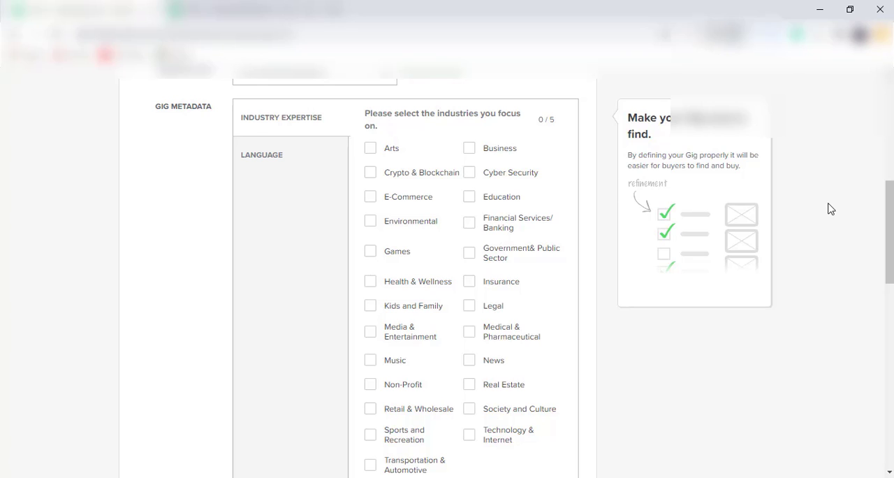
{"action": "left_click_drag", "start_coordinate": [892, 197], "coordinate": [892, 199]}
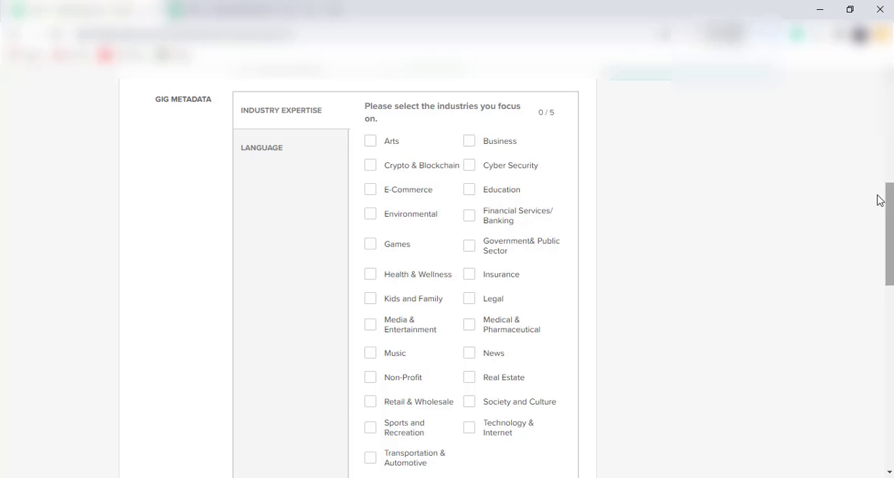
{"action": "mouse_move", "coordinate": [526, 263]}
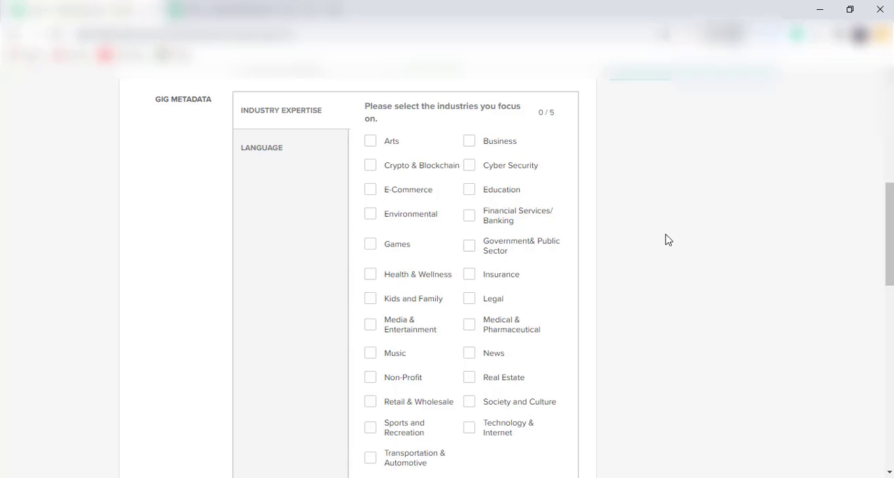
{"action": "mouse_move", "coordinate": [889, 207]}
{"action": "left_mouse_down"}
{"action": "mouse_move", "coordinate": [891, 184]}
{"action": "mouse_move", "coordinate": [891, 204]}
{"action": "left_mouse_up"}
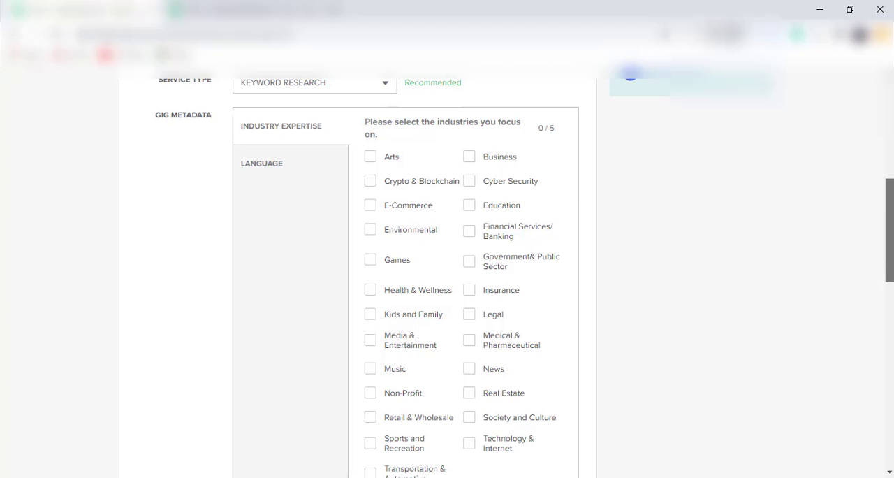
{"action": "left_click_drag", "start_coordinate": [891, 204], "coordinate": [891, 202]}
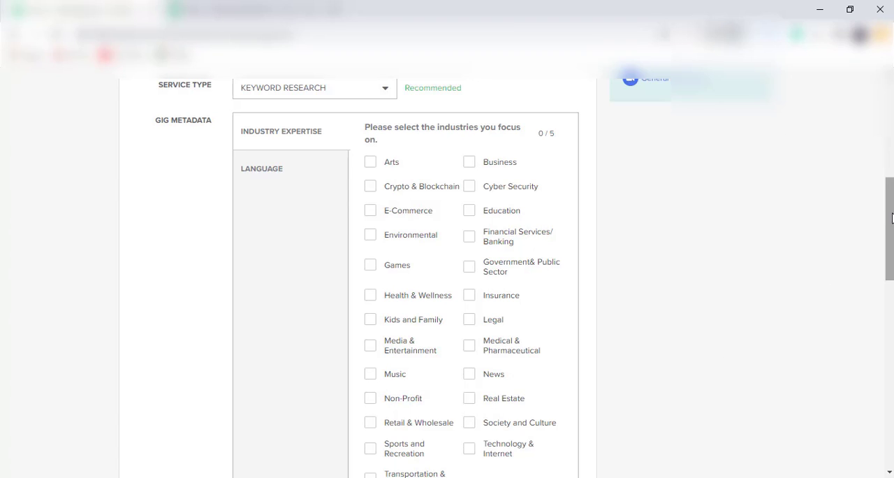
{"action": "mouse_move", "coordinate": [891, 218]}
{"action": "left_mouse_down"}
{"action": "mouse_move", "coordinate": [892, 254]}
{"action": "mouse_move", "coordinate": [892, 224]}
{"action": "left_mouse_up"}
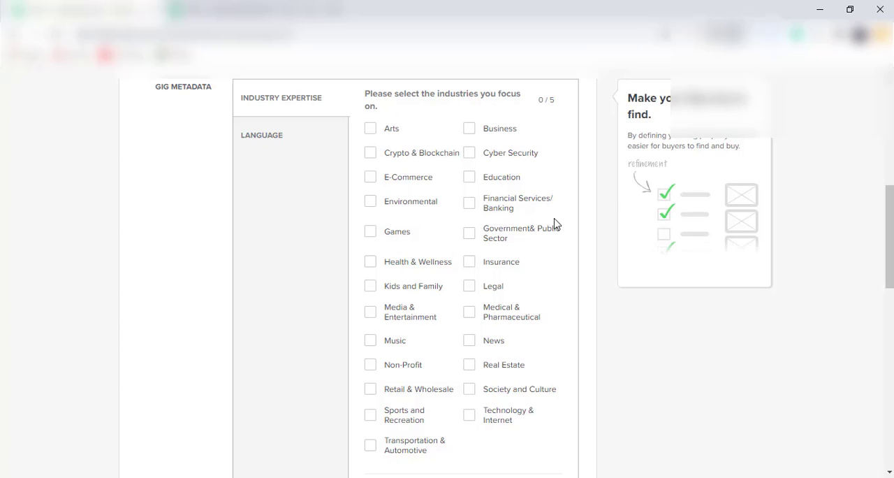
{"action": "left_click", "coordinate": [469, 131]}
{"action": "left_click", "coordinate": [371, 183]}
{"action": "left_click_drag", "start_coordinate": [891, 200], "coordinate": [891, 215]}
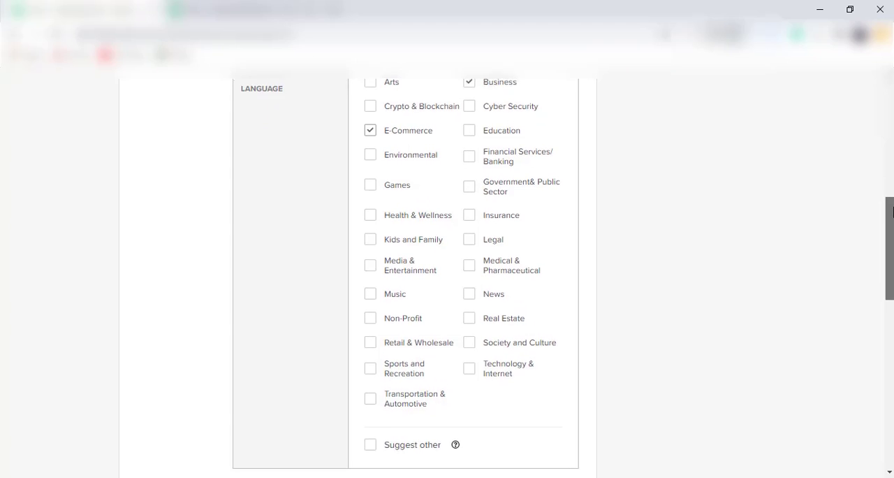
{"action": "left_click", "coordinate": [367, 218]}
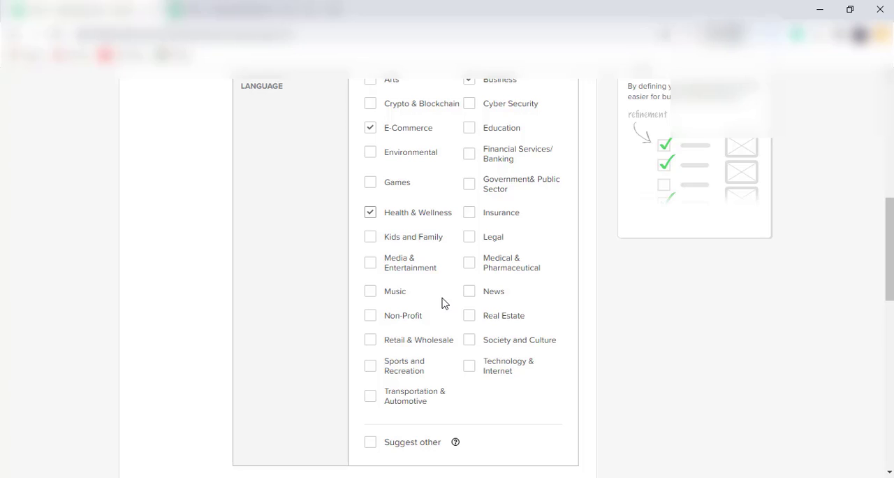
{"action": "left_click", "coordinate": [470, 373]}
{"action": "left_click", "coordinate": [469, 128]}
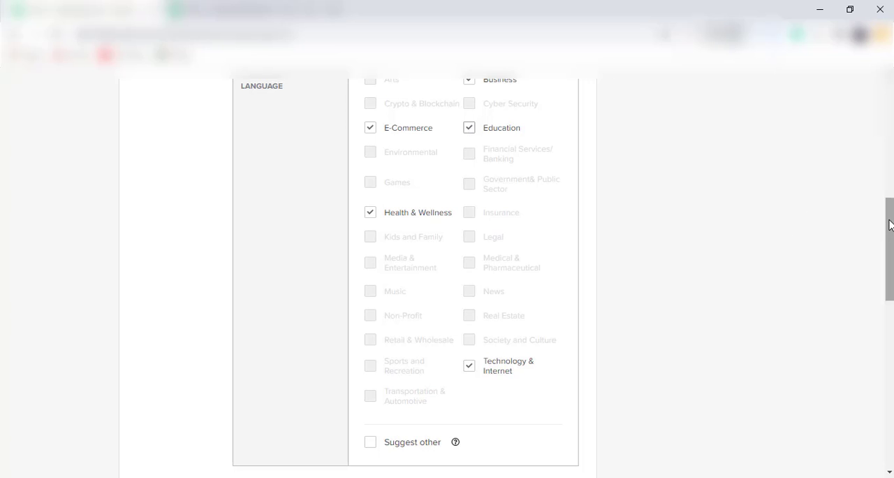
Review the search tags field with its guidance and compare it with the wording of the gig title
{"action": "left_click_drag", "start_coordinate": [890, 225], "coordinate": [866, 184]}
{"action": "scroll", "coordinate": [866, 184], "scroll_direction": "down", "scroll_amount": 4}
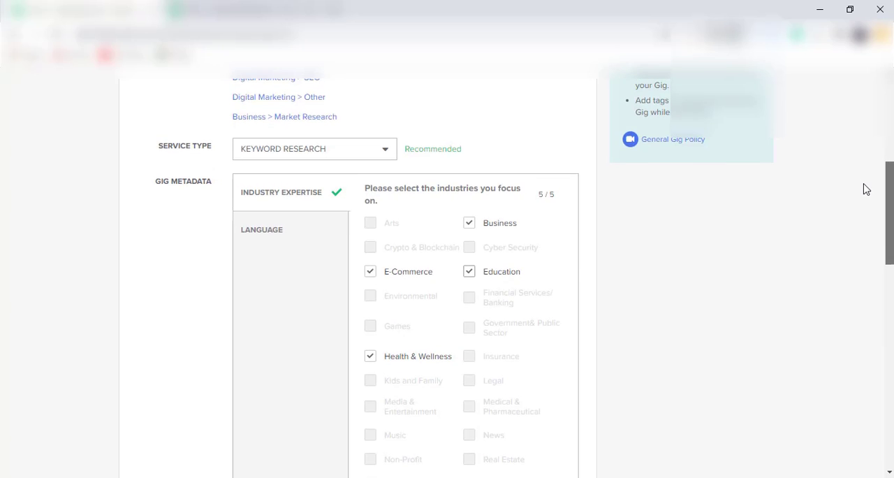
{"action": "left_click_drag", "start_coordinate": [890, 241], "coordinate": [890, 279]}
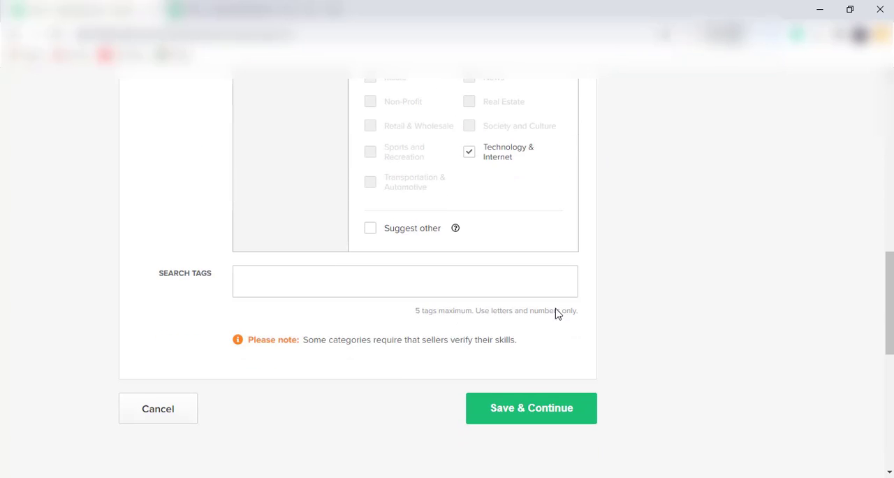
{"action": "left_click", "coordinate": [266, 287]}
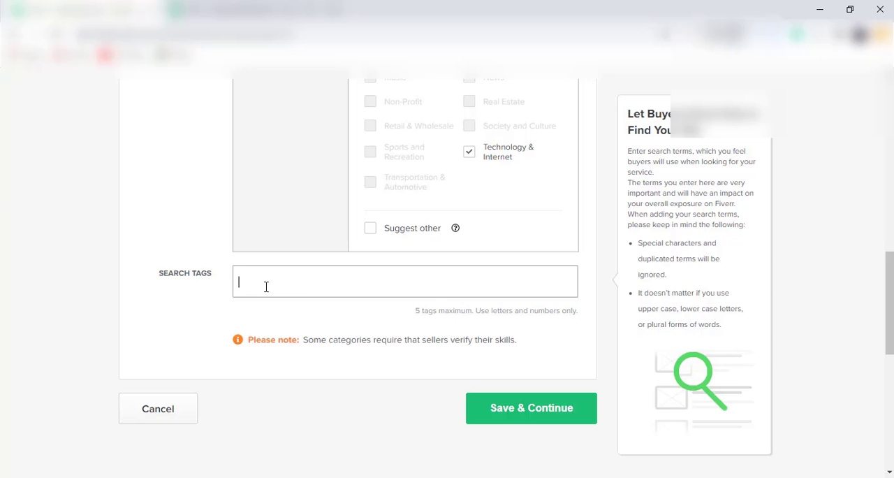
{"action": "left_click", "coordinate": [806, 233]}
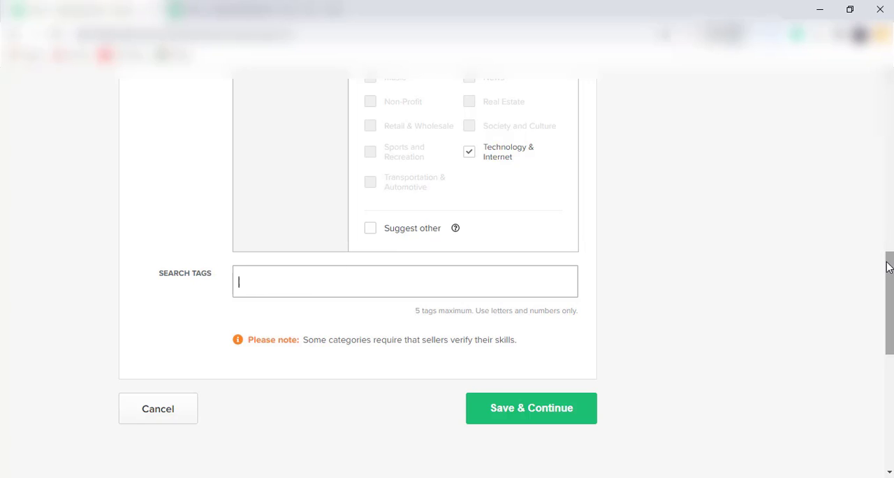
{"action": "left_click_drag", "start_coordinate": [889, 267], "coordinate": [890, 118]}
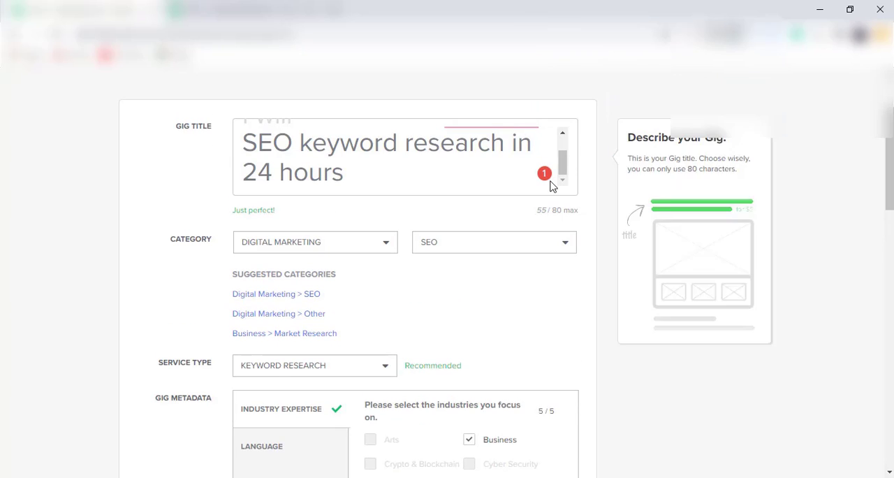
{"action": "left_click_drag", "start_coordinate": [564, 160], "coordinate": [563, 129]}
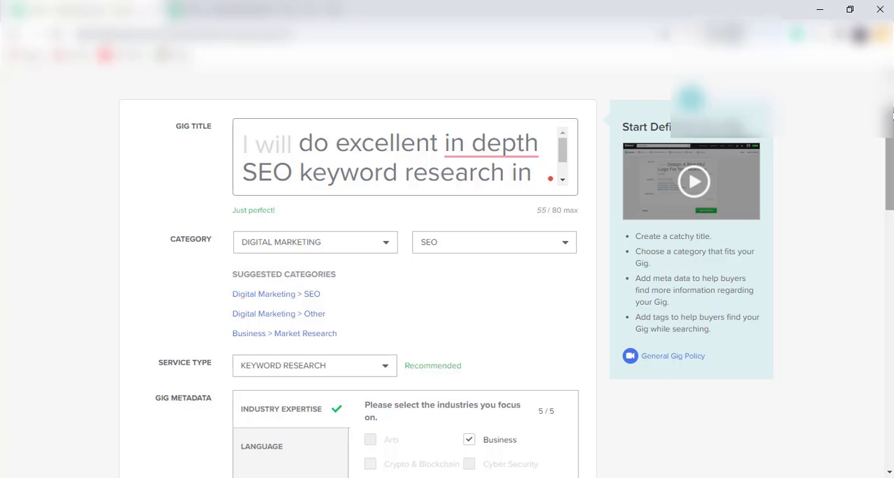
{"action": "mouse_move", "coordinate": [893, 112]}
{"action": "left_mouse_down"}
{"action": "mouse_move", "coordinate": [893, 83]}
{"action": "mouse_move", "coordinate": [893, 100]}
{"action": "left_mouse_up"}
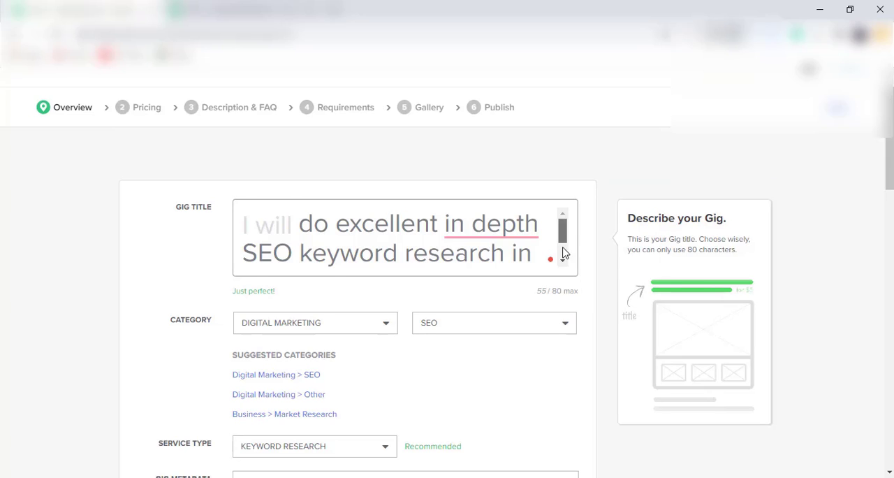
{"action": "scroll", "coordinate": [559, 242], "scroll_direction": "down", "scroll_amount": 1}
{"action": "scroll", "coordinate": [559, 242], "scroll_direction": "up", "scroll_amount": 1}
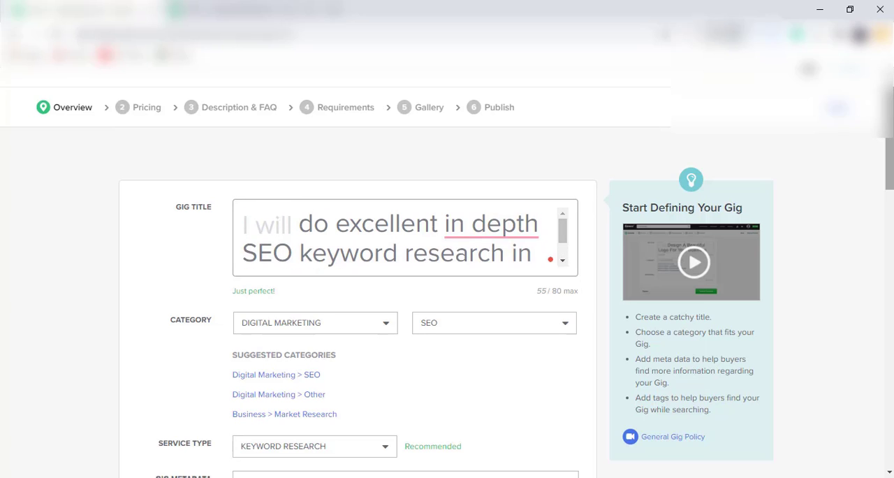
{"action": "scroll", "coordinate": [448, 280], "scroll_direction": "down", "scroll_amount": 10}
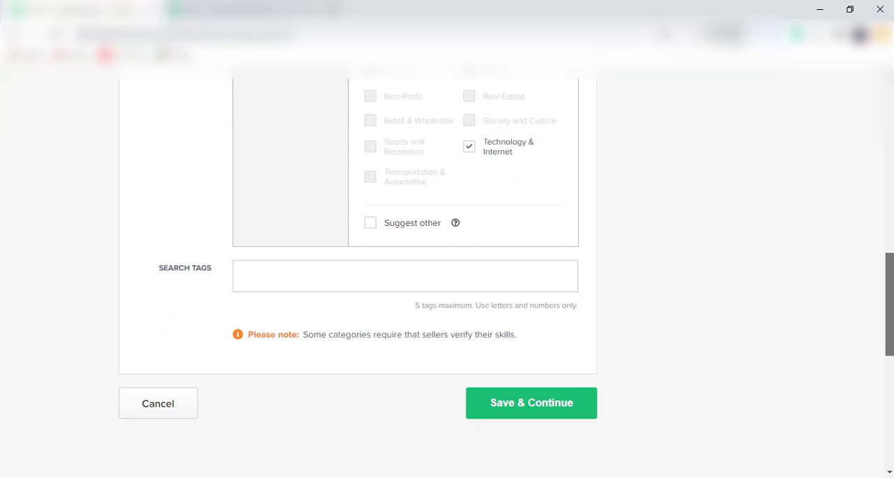
{"action": "left_click_drag", "start_coordinate": [888, 285], "coordinate": [887, 105]}
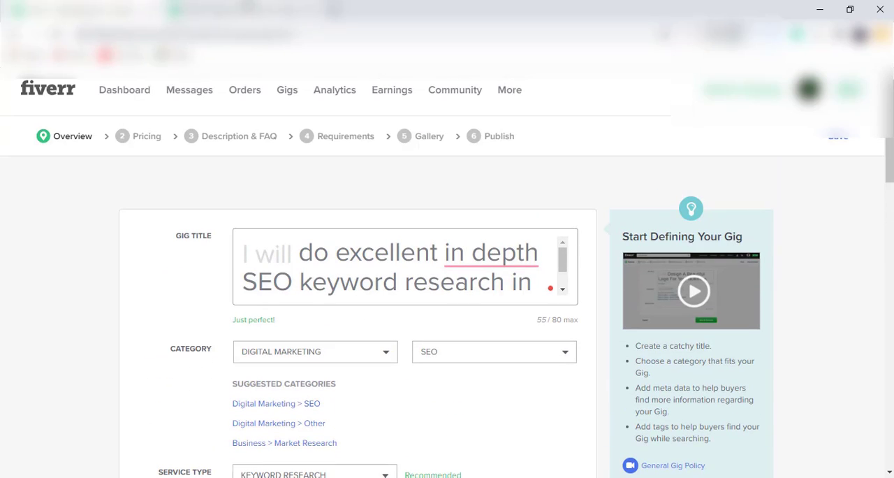
Open the first four gigs from the "in depth seo keyword research" results, each in its own browser tab
{"action": "left_click", "coordinate": [242, 6]}
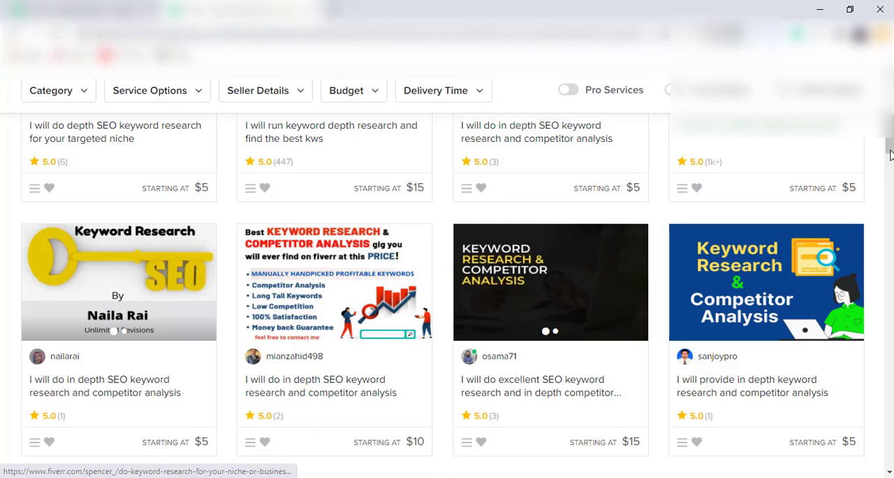
{"action": "scroll", "coordinate": [622, 124], "scroll_direction": "up", "scroll_amount": 3}
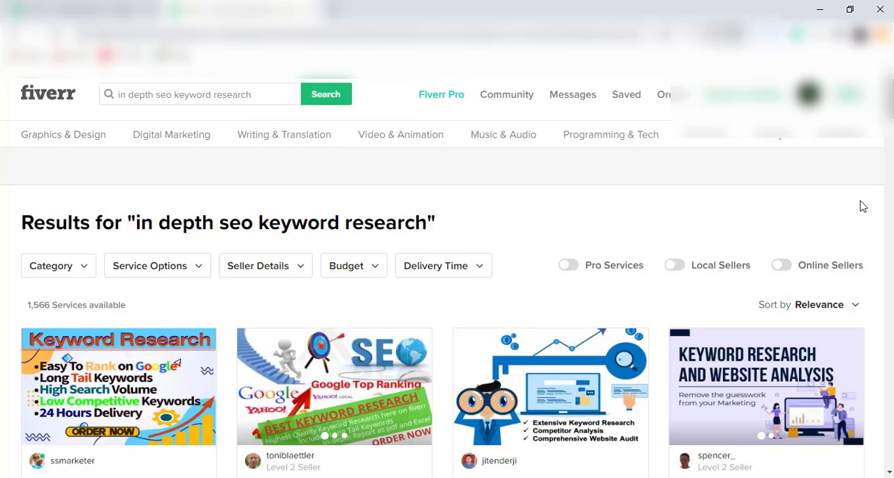
{"action": "scroll", "coordinate": [892, 108], "scroll_direction": "down", "scroll_amount": 3}
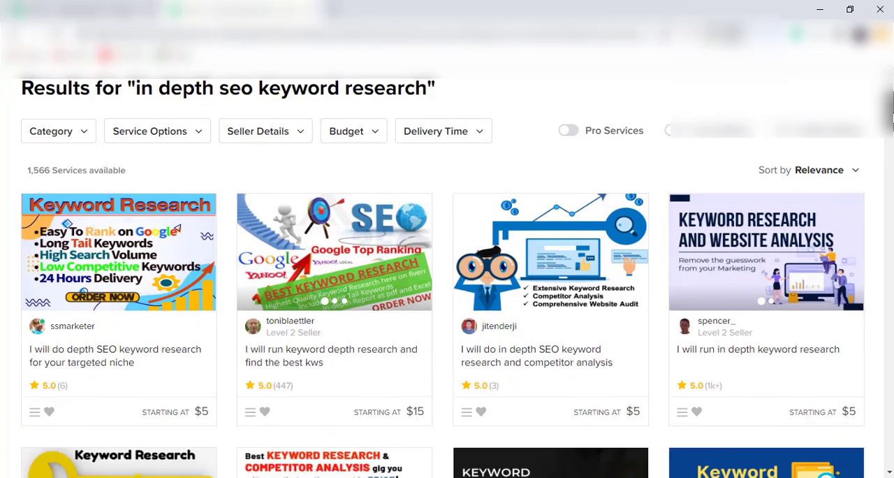
{"action": "right_click", "coordinate": [98, 344]}
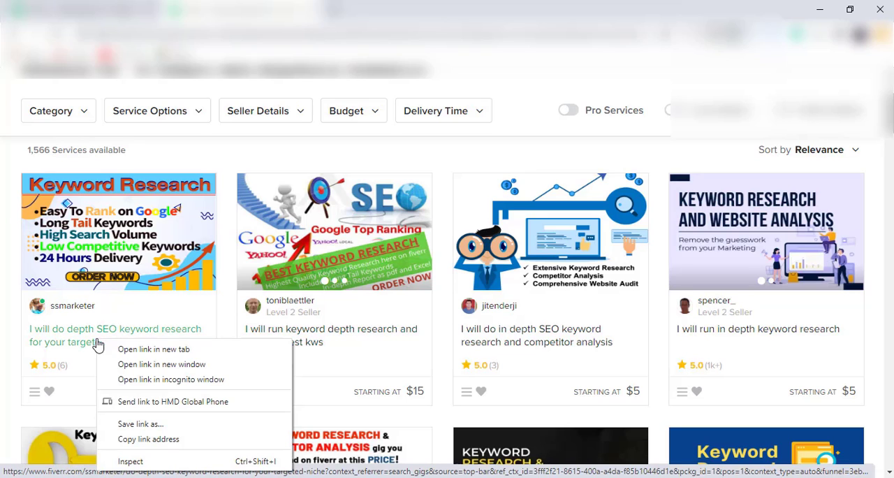
{"action": "left_click", "coordinate": [143, 346]}
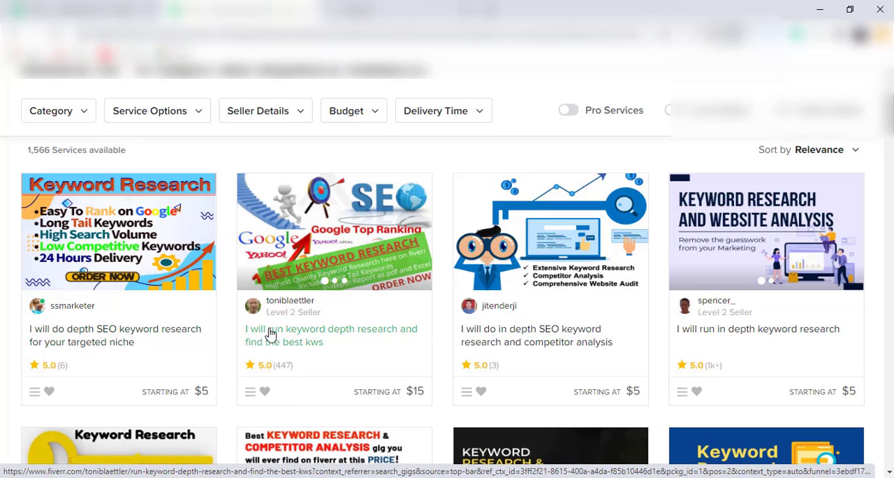
{"action": "right_click", "coordinate": [272, 331]}
{"action": "left_click", "coordinate": [316, 338]}
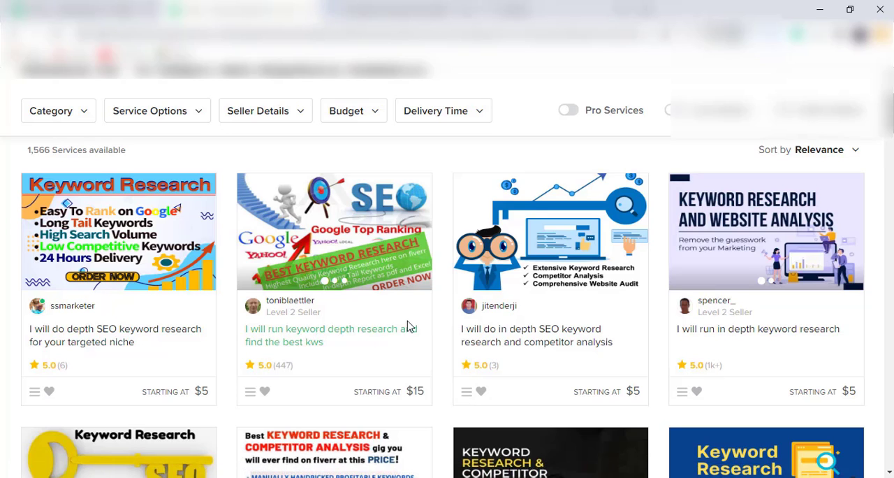
{"action": "right_click", "coordinate": [485, 333]}
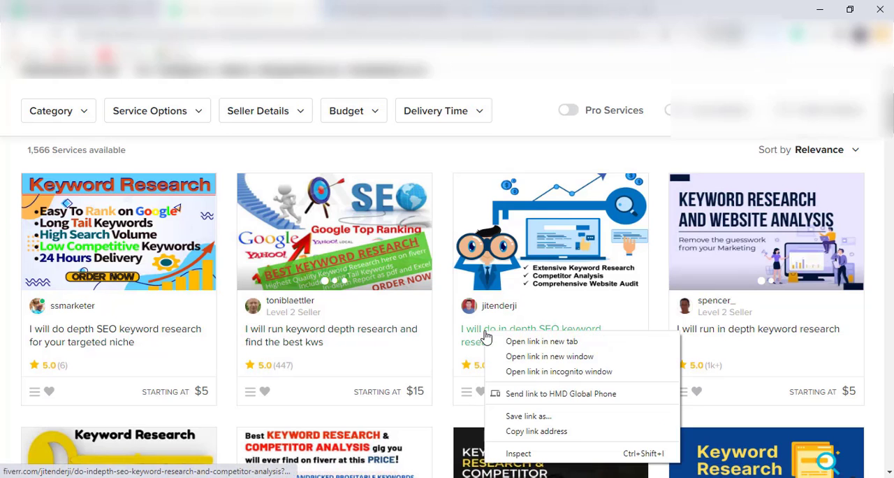
{"action": "left_click", "coordinate": [532, 341]}
{"action": "right_click", "coordinate": [709, 330]}
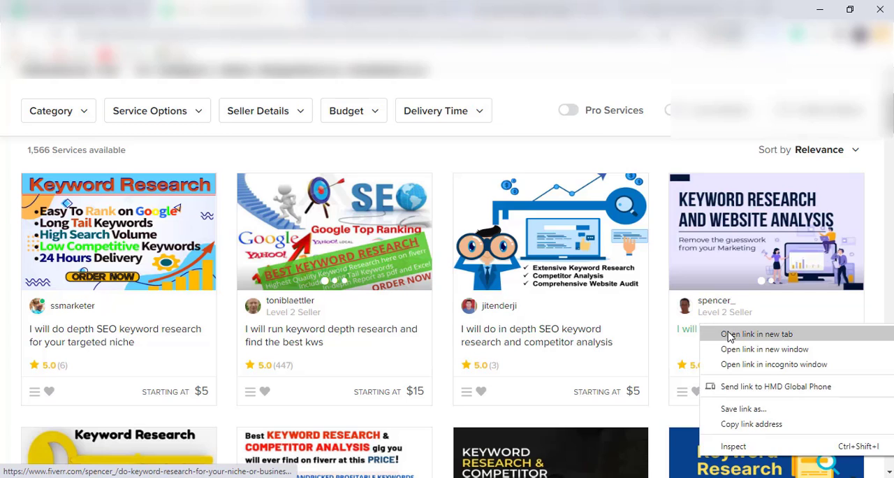
{"action": "left_click", "coordinate": [730, 334]}
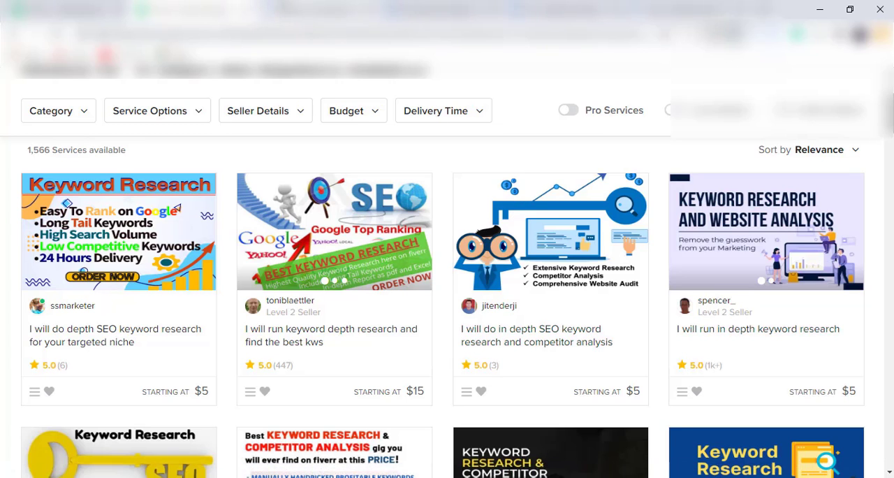
Look through the first competing gig's page down to its related tags
{"action": "left_click", "coordinate": [285, 7]}
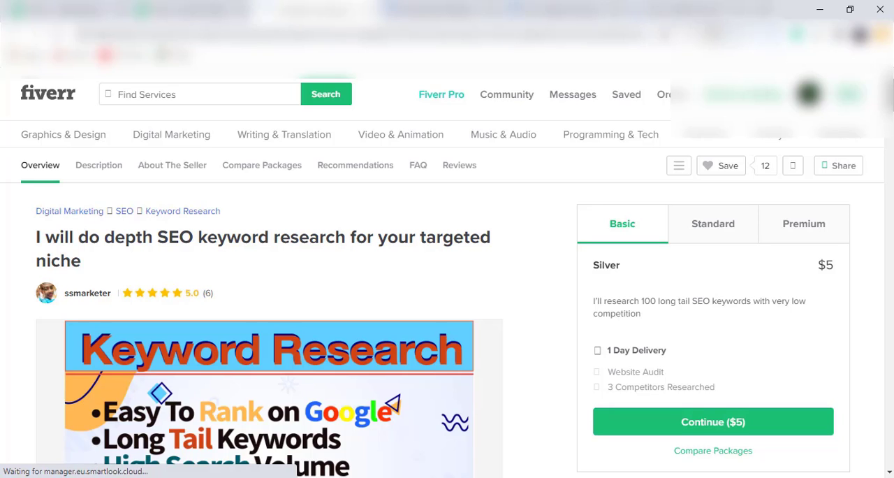
{"action": "scroll", "coordinate": [279, 279], "scroll_direction": "down", "scroll_amount": 10}
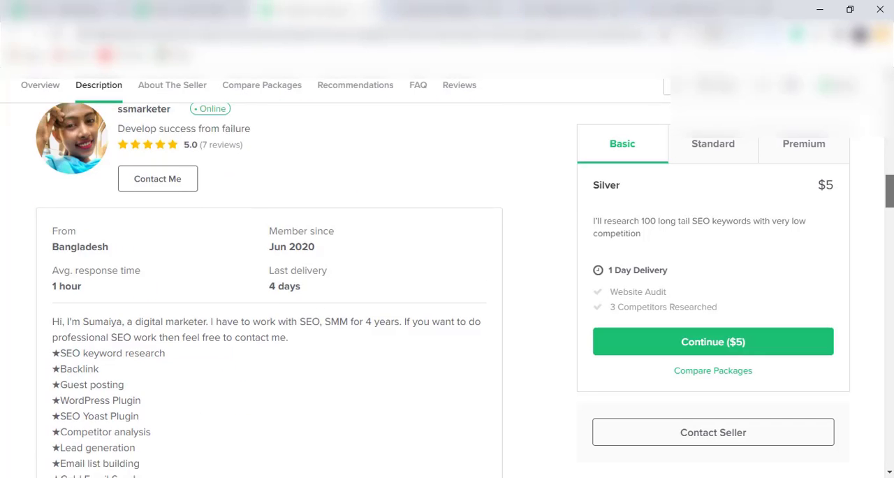
{"action": "scroll", "coordinate": [269, 279], "scroll_direction": "down", "scroll_amount": 8}
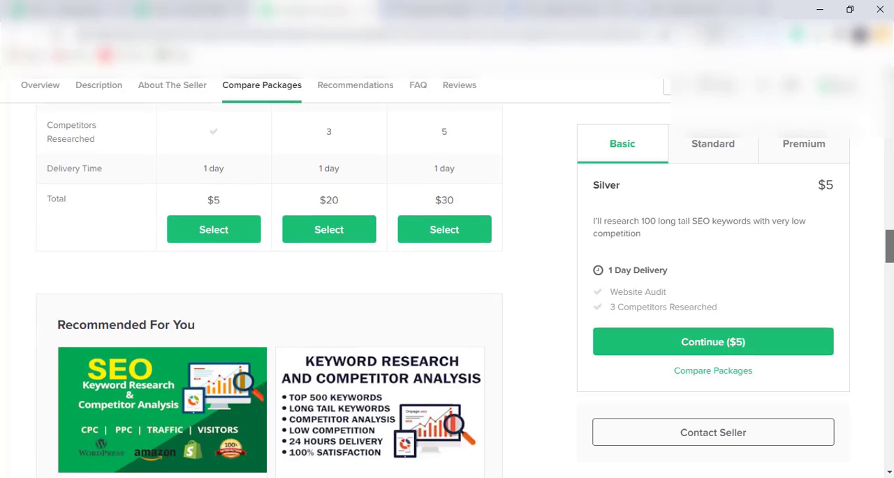
{"action": "scroll", "coordinate": [269, 280], "scroll_direction": "down", "scroll_amount": 8}
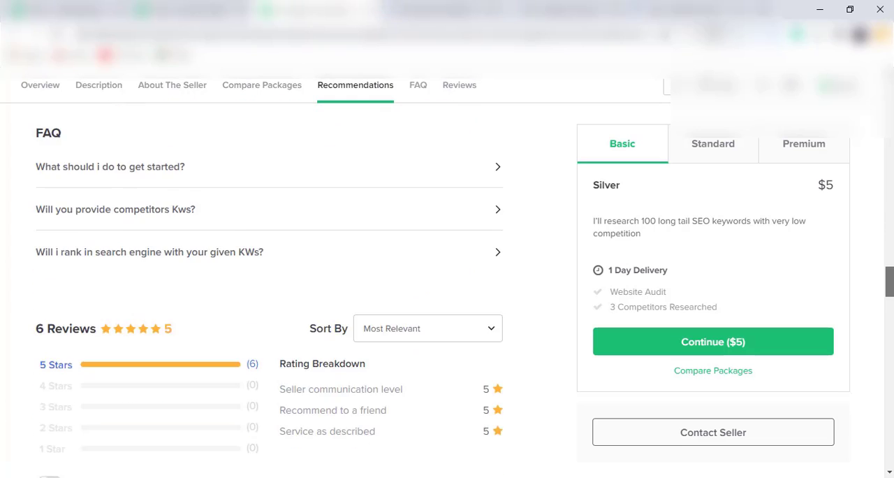
{"action": "scroll", "coordinate": [269, 280], "scroll_direction": "down", "scroll_amount": 4}
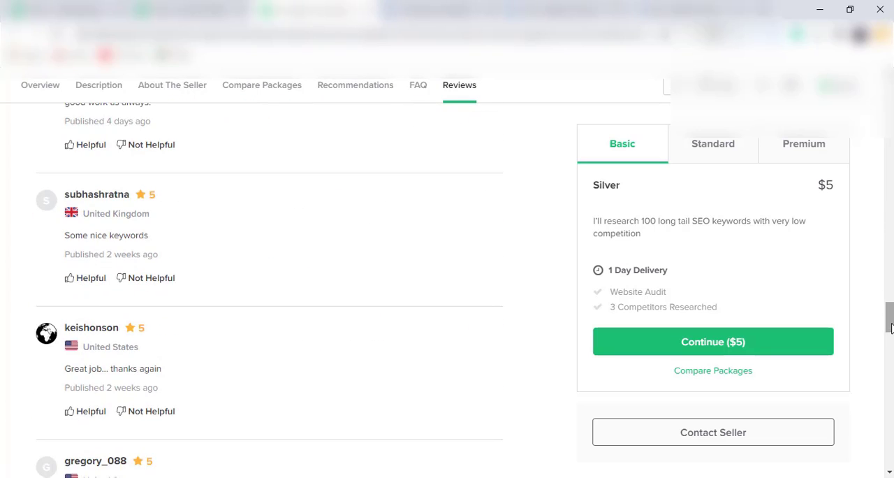
{"action": "scroll", "coordinate": [269, 279], "scroll_direction": "down", "scroll_amount": 3}
{"action": "scroll", "coordinate": [269, 279], "scroll_direction": "down", "scroll_amount": 6}
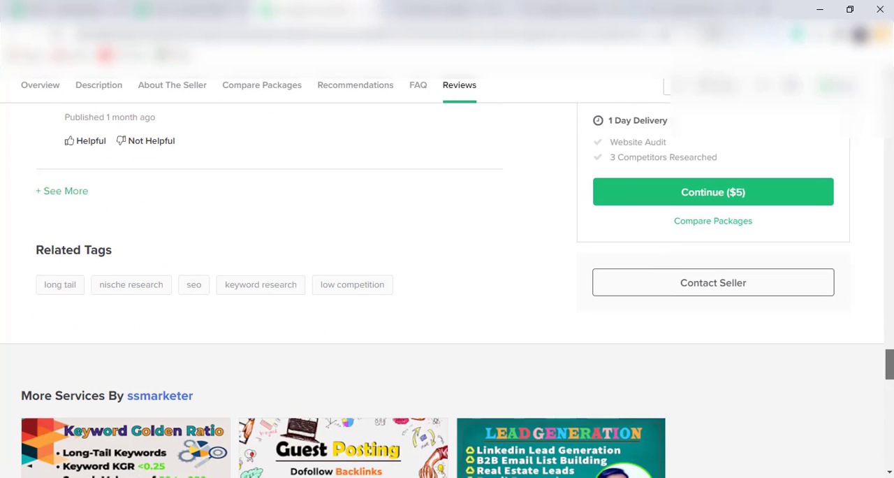
Look through the second competing gig's page, "I will run keyword depth research and find the best kws", down to its related tags
{"action": "left_click", "coordinate": [669, 183]}
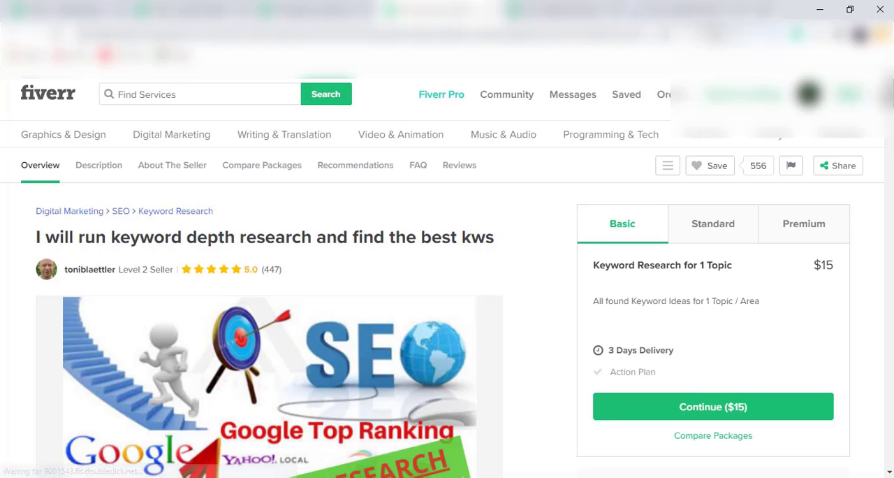
{"action": "scroll", "coordinate": [886, 224], "scroll_direction": "down", "scroll_amount": 15}
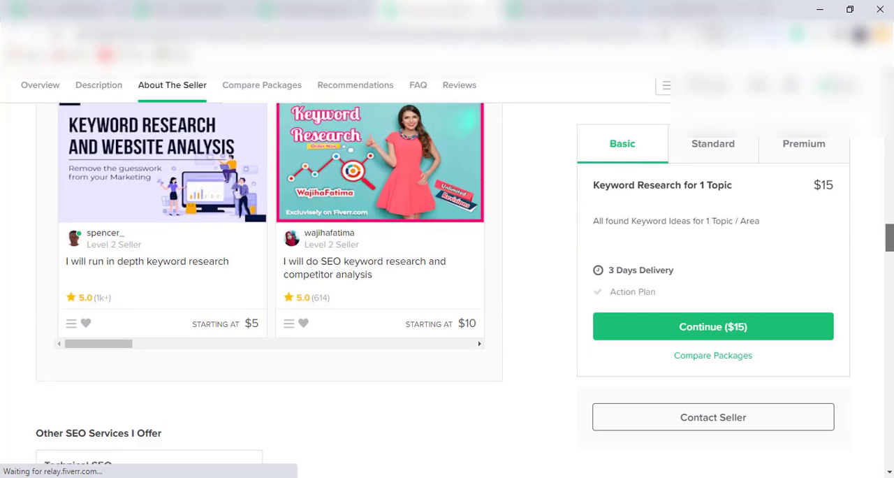
{"action": "scroll", "coordinate": [886, 224], "scroll_direction": "down", "scroll_amount": 10}
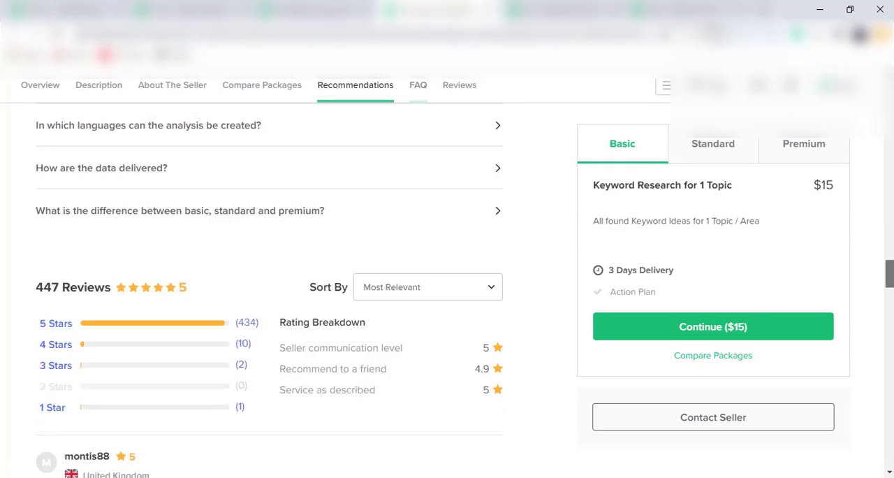
{"action": "scroll", "coordinate": [891, 323], "scroll_direction": "down", "scroll_amount": 4}
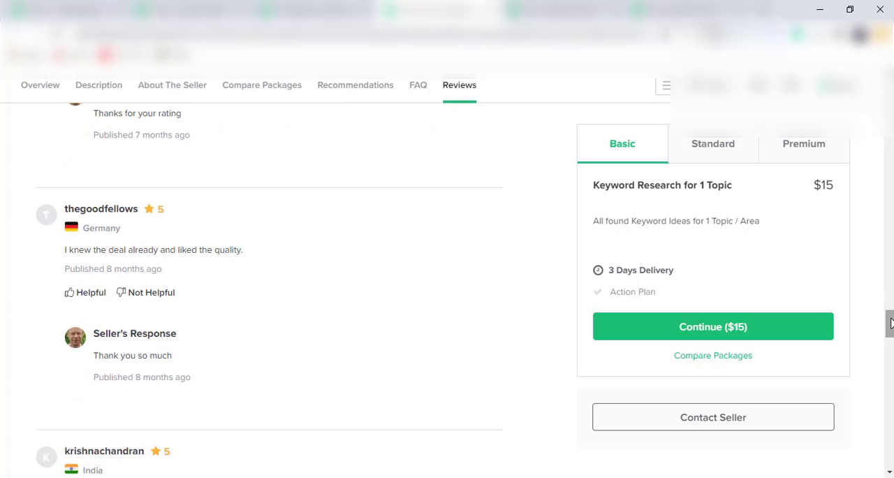
{"action": "left_click_drag", "start_coordinate": [891, 323], "coordinate": [890, 375]}
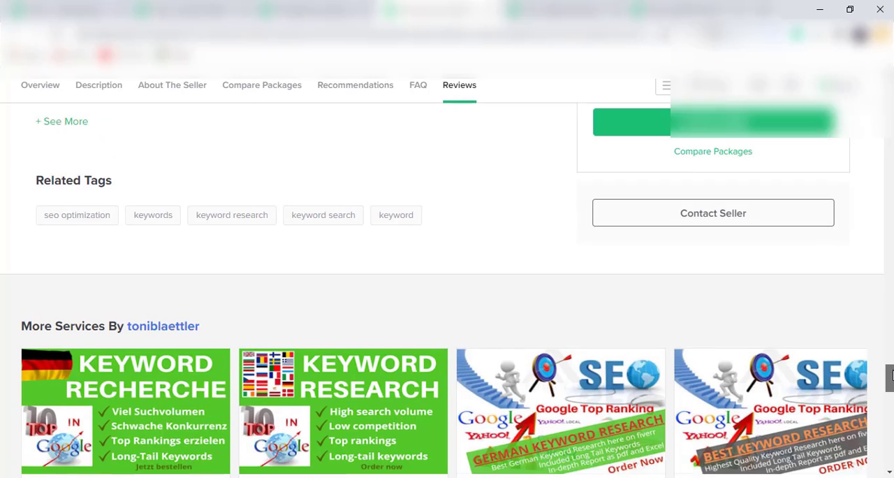
Examine the related tags of the third and fourth competing gigs
{"action": "left_click", "coordinate": [580, 9]}
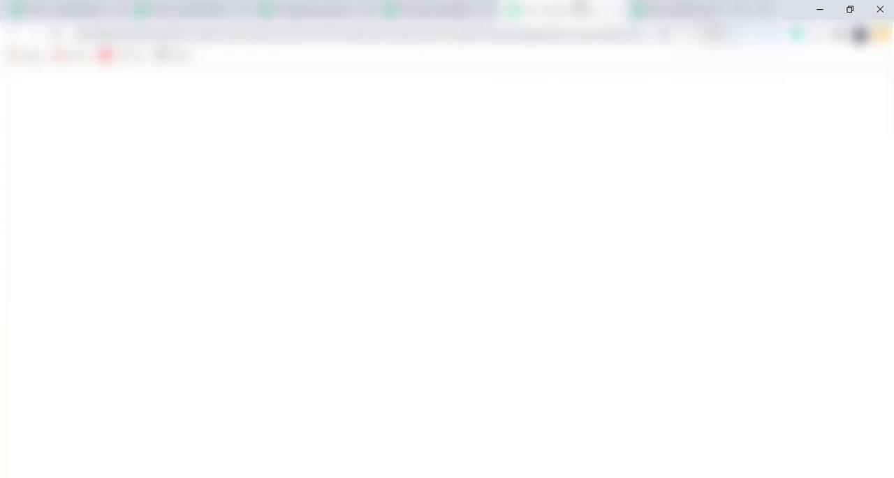
{"action": "left_click_drag", "start_coordinate": [891, 98], "coordinate": [891, 348]}
{"action": "left_click", "coordinate": [683, 7]}
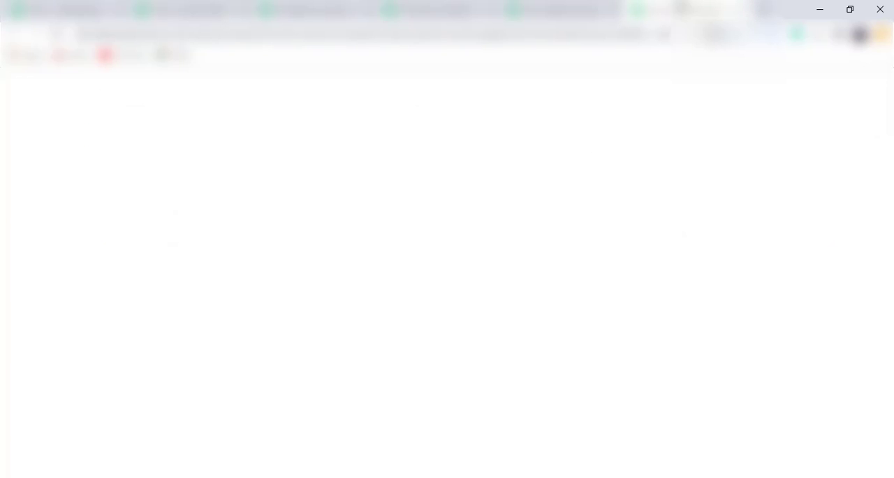
{"action": "left_click_drag", "start_coordinate": [892, 95], "coordinate": [892, 368]}
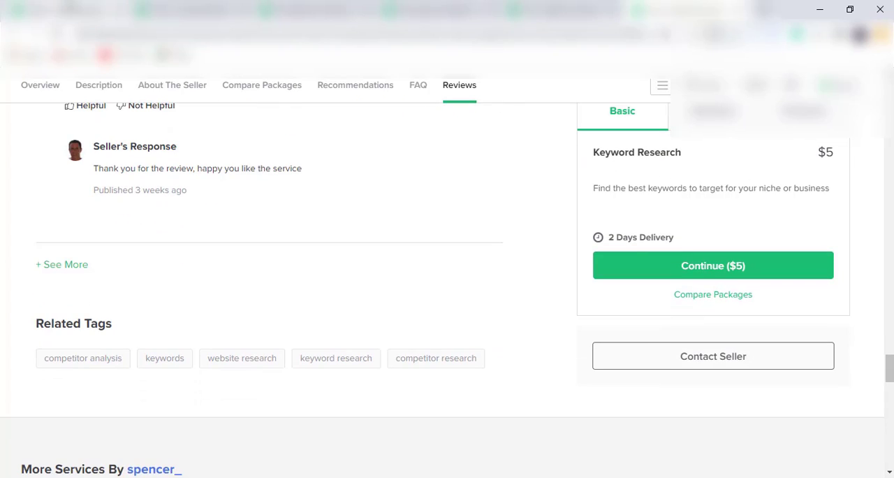
Copy the phrase "SEO keyword research" from the gig title and add it as the first search tag
{"action": "left_click", "coordinate": [69, 9]}
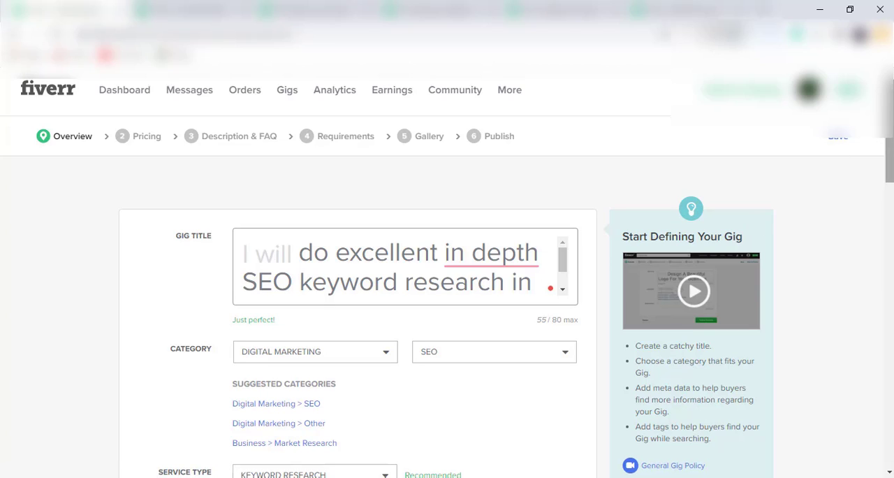
{"action": "left_click", "coordinate": [343, 256]}
{"action": "left_click_drag", "start_coordinate": [893, 97], "coordinate": [893, 102]}
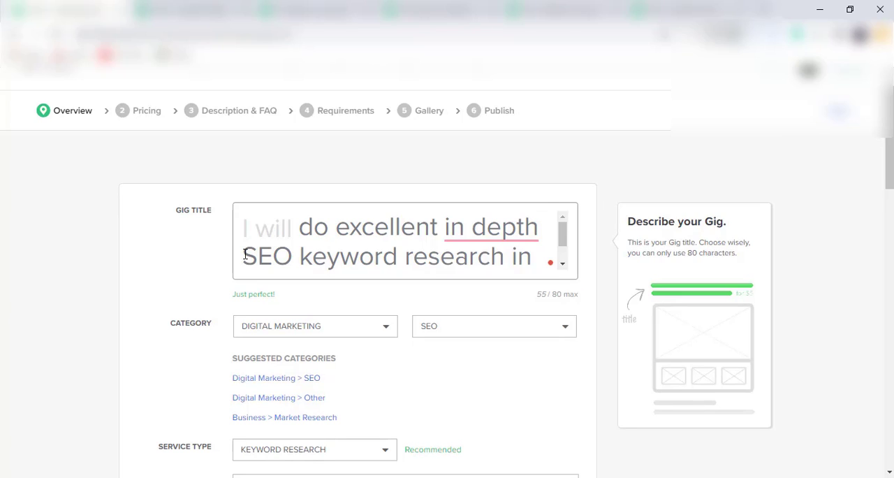
{"action": "left_click_drag", "start_coordinate": [243, 254], "coordinate": [503, 232]}
{"action": "key", "text": "ctrl+c"}
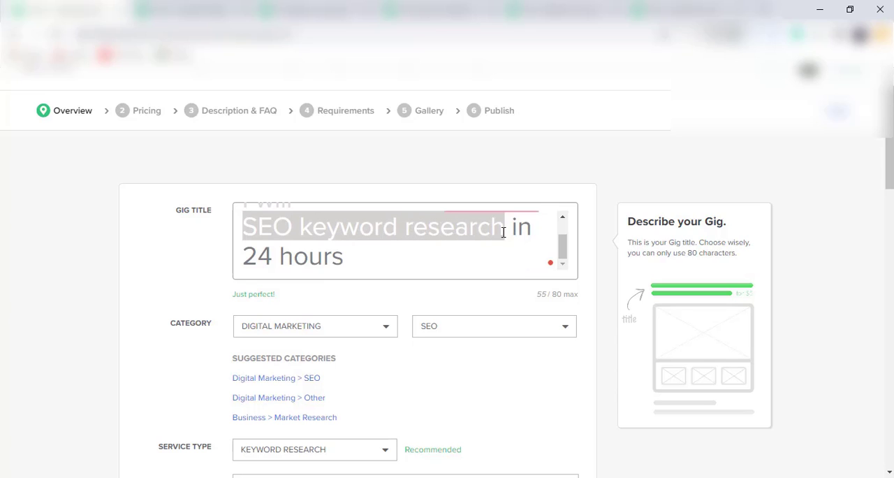
{"action": "scroll", "coordinate": [503, 232], "scroll_direction": "down", "scroll_amount": 10}
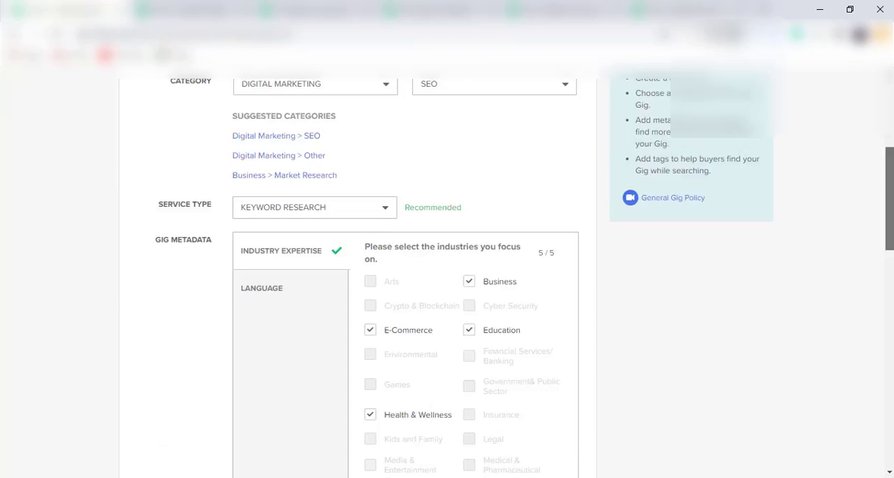
{"action": "left_click_drag", "start_coordinate": [891, 311], "coordinate": [887, 304]}
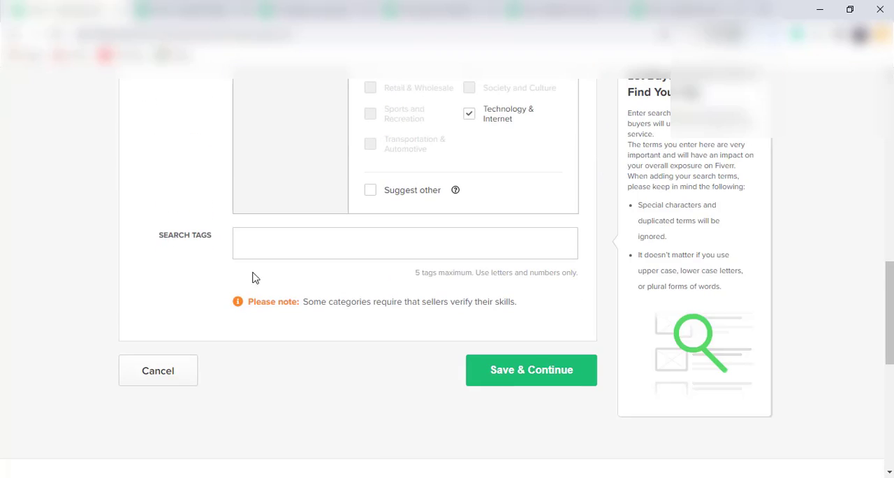
{"action": "left_click", "coordinate": [242, 243]}
{"action": "key", "text": "ctrl+v"}
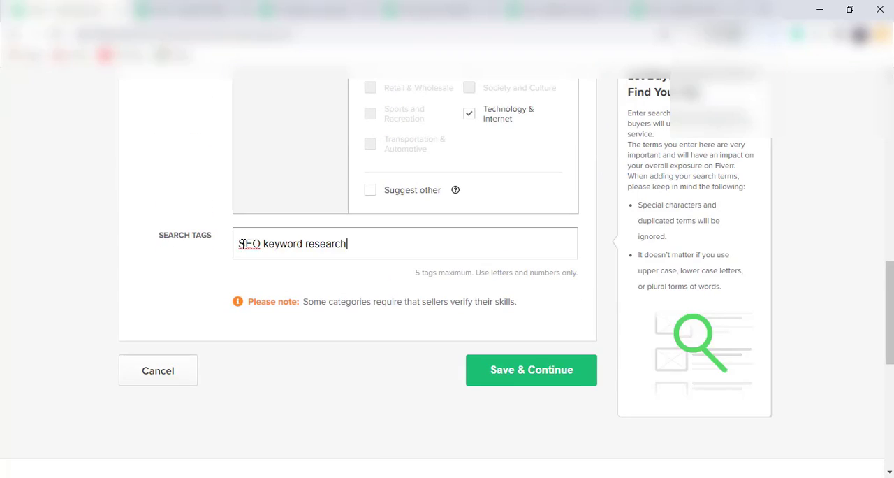
{"action": "key", "text": "Return"}
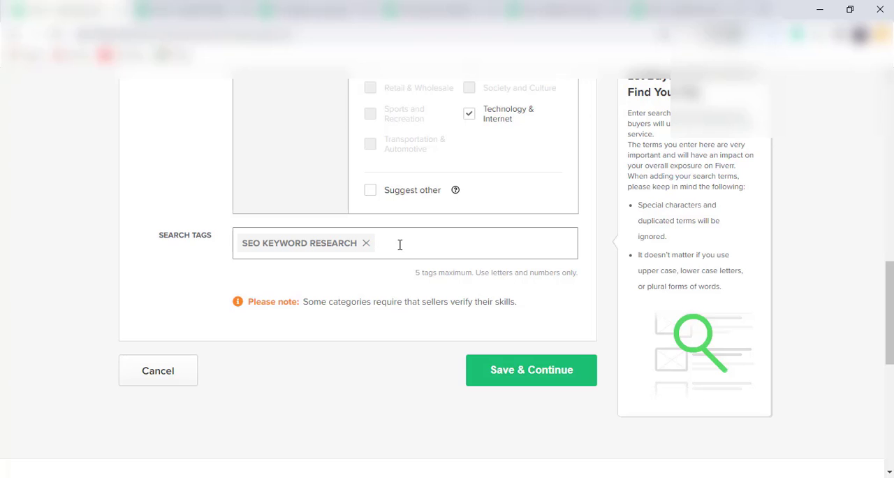
Look up "keyword" in the search tags and add the suggested tag "keyword search"
{"action": "type", "text": "key"}
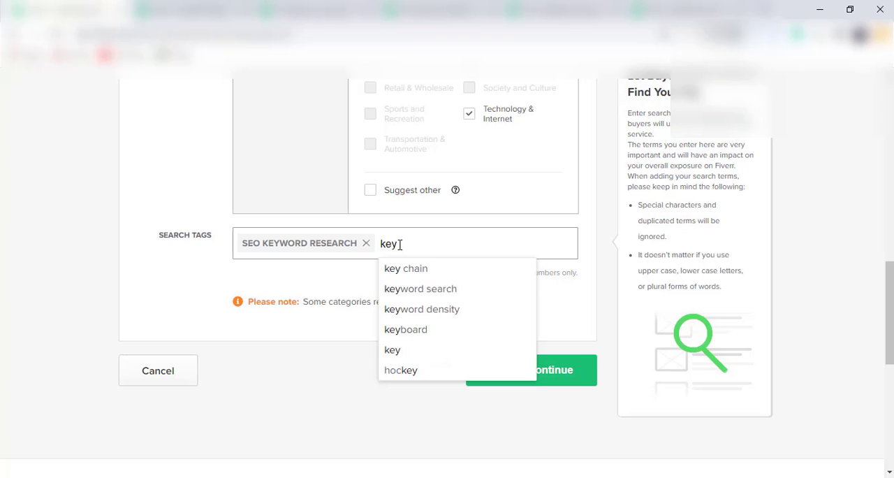
{"action": "type", "text": "word"}
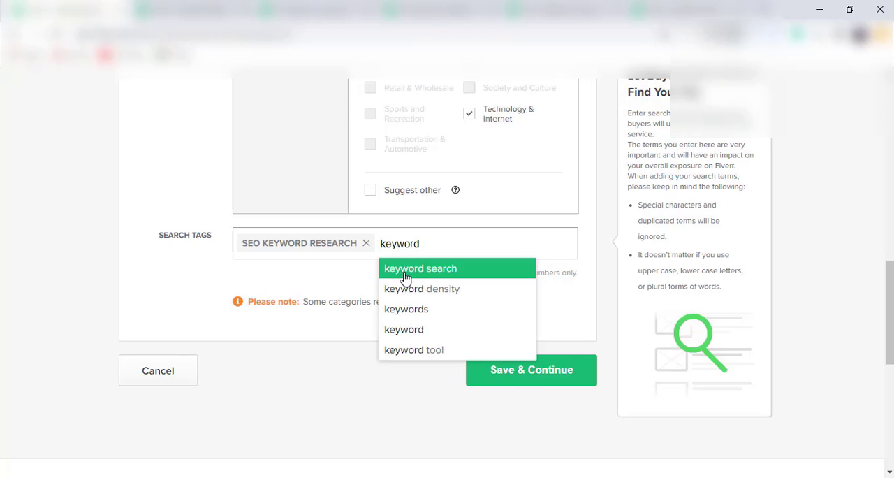
{"action": "left_click", "coordinate": [405, 269]}
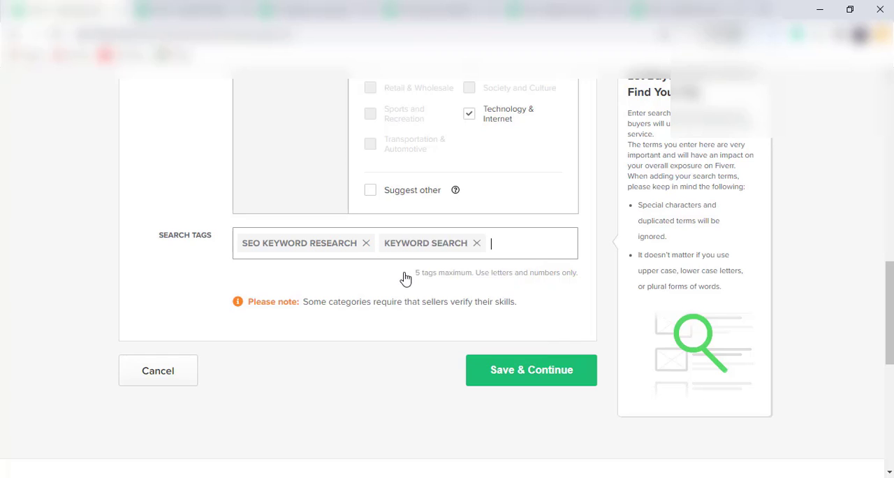
Add "in depth" as the third search tag
{"action": "type", "text": "in dept"}
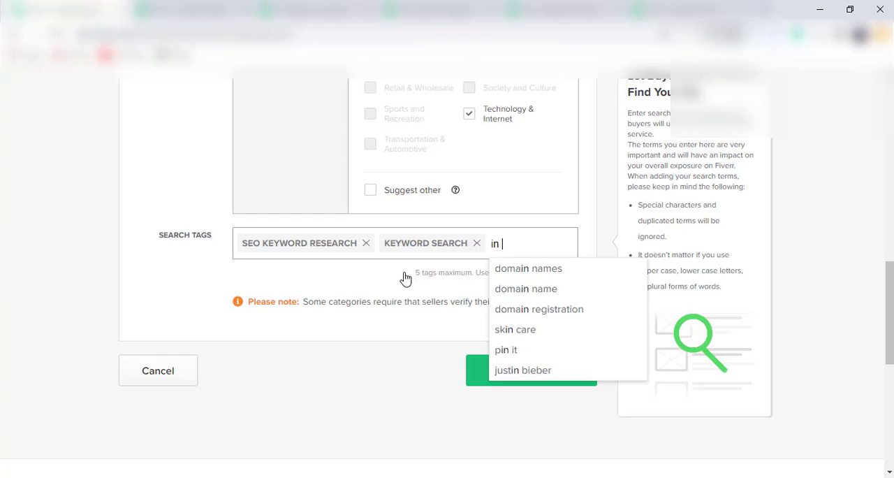
{"action": "type", "text": "h"}
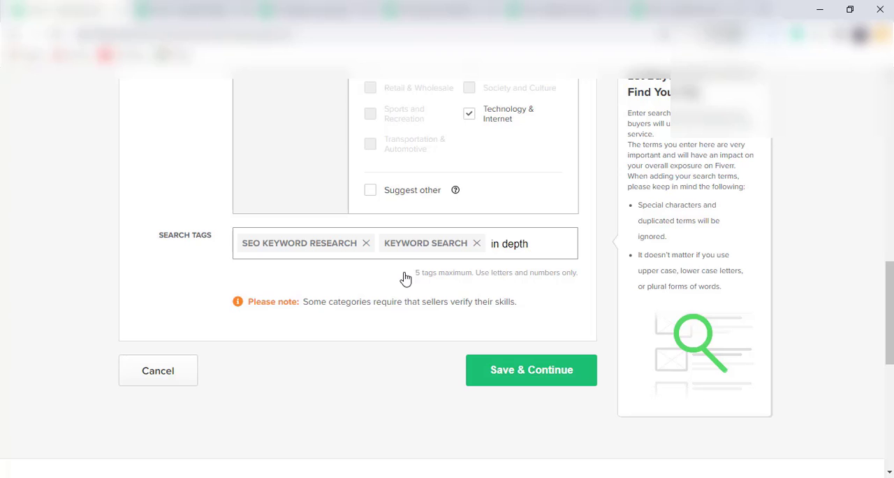
{"action": "key", "text": "Return"}
{"action": "scroll", "coordinate": [406, 278], "scroll_direction": "down", "scroll_amount": 1}
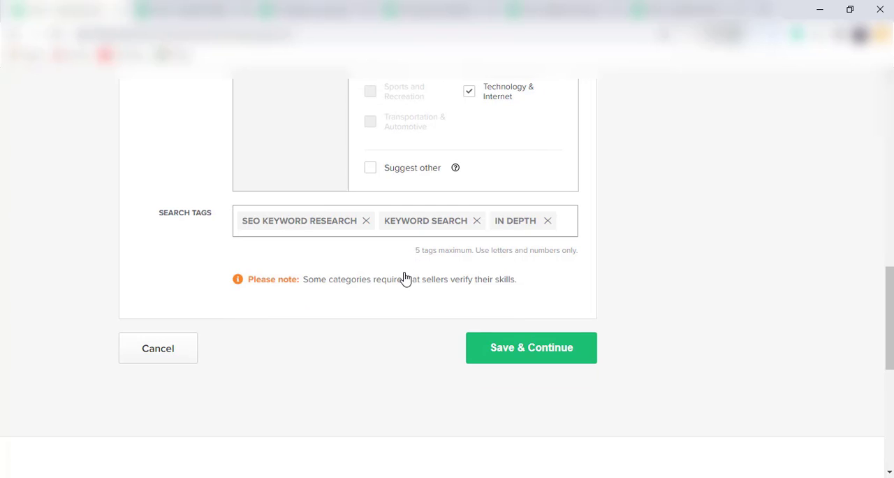
Begin a fourth search tag with the word "excellent" and check the wording of the gig title
{"action": "scroll", "coordinate": [405, 278], "scroll_direction": "up", "scroll_amount": 1}
{"action": "left_click", "coordinate": [575, 278]}
{"action": "type", "text": "ex"}
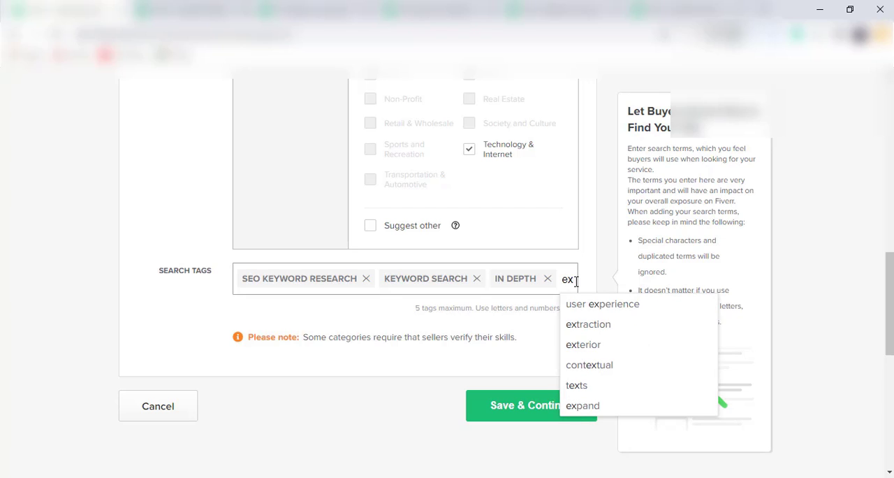
{"action": "type", "text": "ce"}
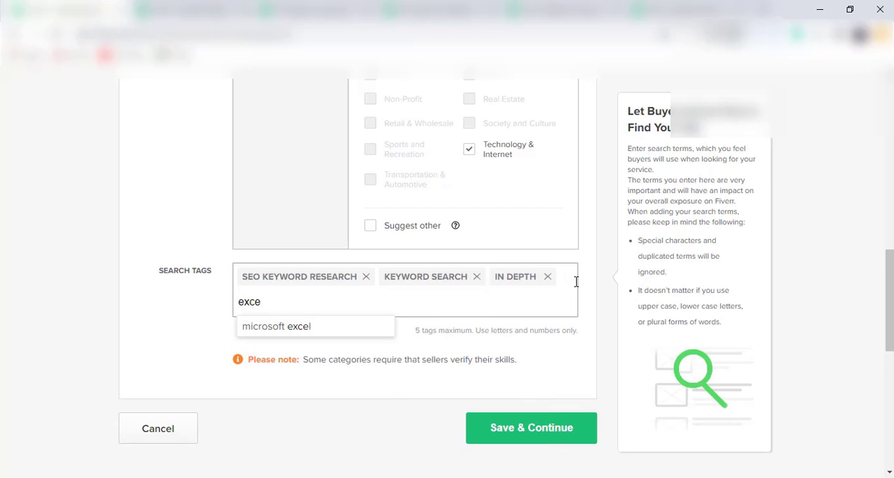
{"action": "type", "text": "ll"}
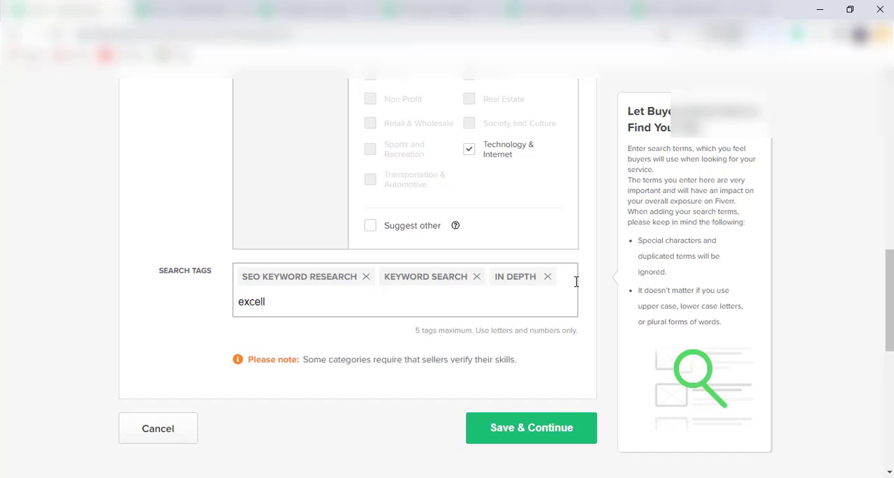
{"action": "type", "text": "lent"}
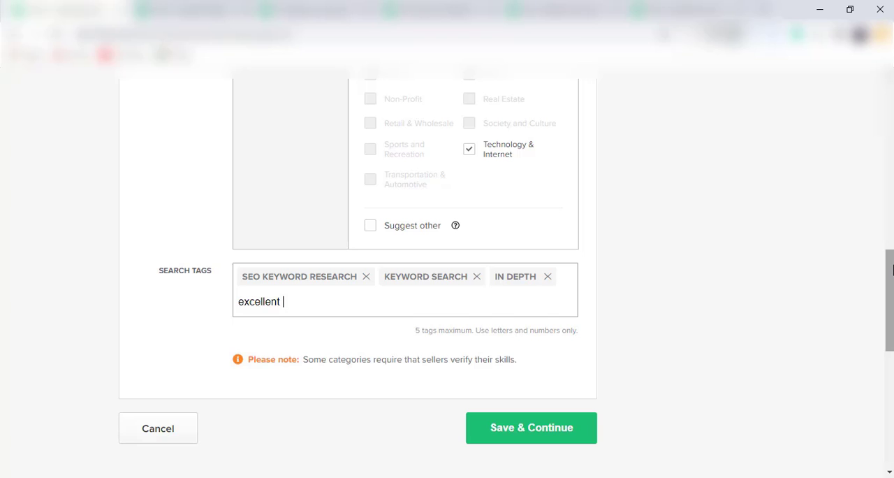
{"action": "left_click_drag", "start_coordinate": [891, 271], "coordinate": [890, 113]}
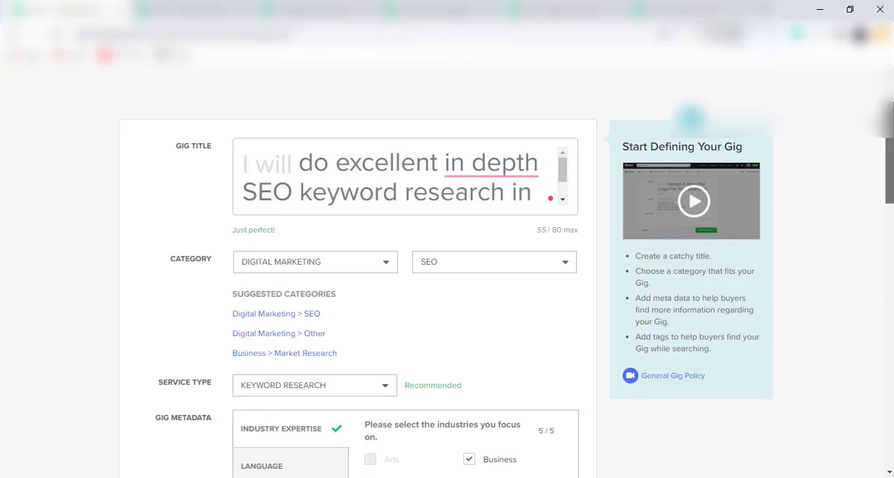
{"action": "mouse_move", "coordinate": [498, 179]}
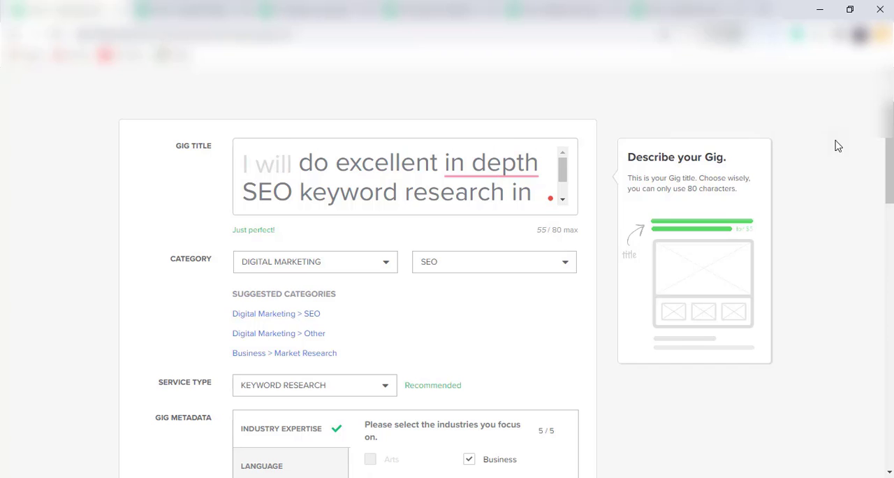
{"action": "left_click_drag", "start_coordinate": [890, 155], "coordinate": [890, 284]}
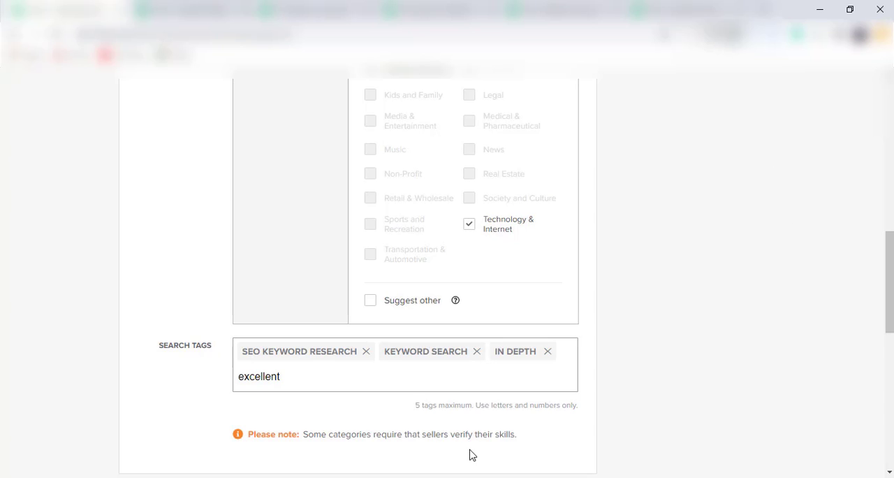
{"action": "mouse_move", "coordinate": [429, 417]}
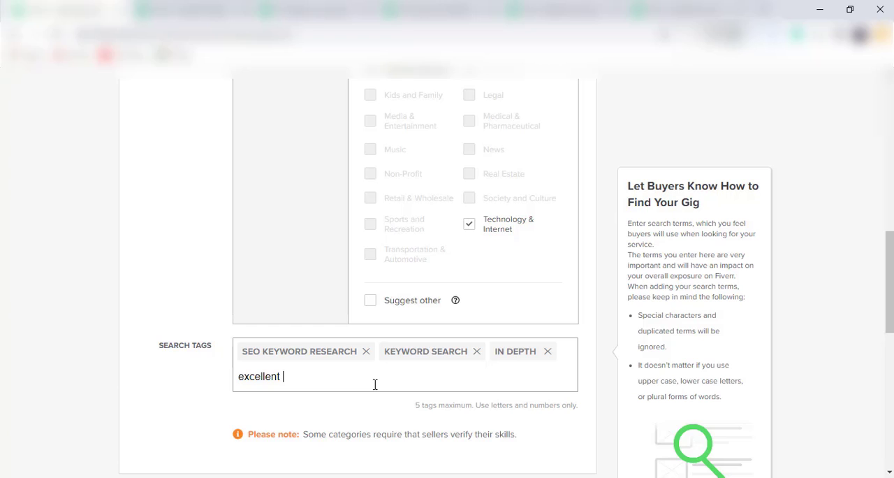
{"action": "type", "text": "keyword re"}
{"action": "key", "text": "BackSpace"}
{"action": "key", "text": "BackSpace"}
{"action": "key", "text": "BackSpace"}
{"action": "key", "text": "BackSpace"}
{"action": "key", "text": "BackSpace"}
{"action": "key", "text": "BackSpace"}
{"action": "key", "text": "BackSpace"}
{"action": "key", "text": "BackSpace"}
{"action": "key", "text": "BackSpace"}
{"action": "key", "text": "BackSpace"}
{"action": "key", "text": "BackSpace"}
{"action": "type", "text": "seo keyword"}
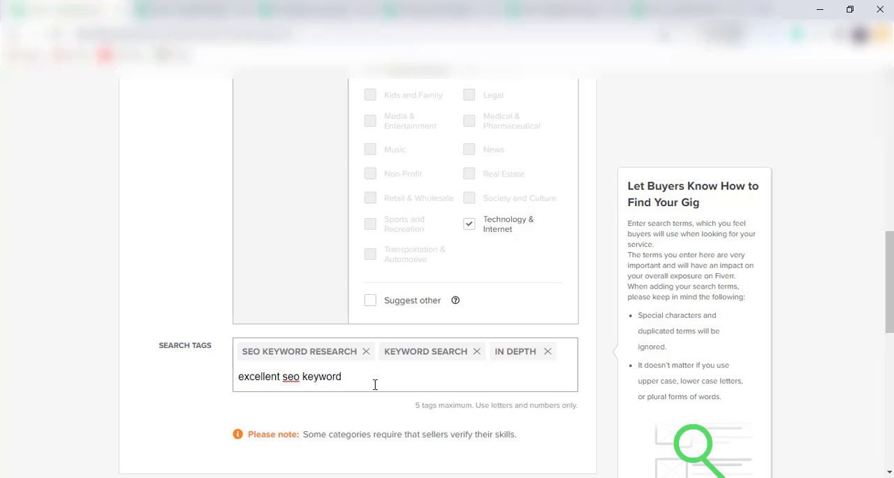
{"action": "key", "text": "BackSpace"}
{"action": "key", "text": "BackSpace"}
{"action": "key", "text": "BackSpace"}
{"action": "key", "text": "BackSpace"}
{"action": "key", "text": "BackSpace"}
{"action": "key", "text": "BackSpace"}
{"action": "key", "text": "BackSpace"}
{"action": "key", "text": "BackSpace"}
{"action": "key", "text": "BackSpace"}
{"action": "key", "text": "BackSpace"}
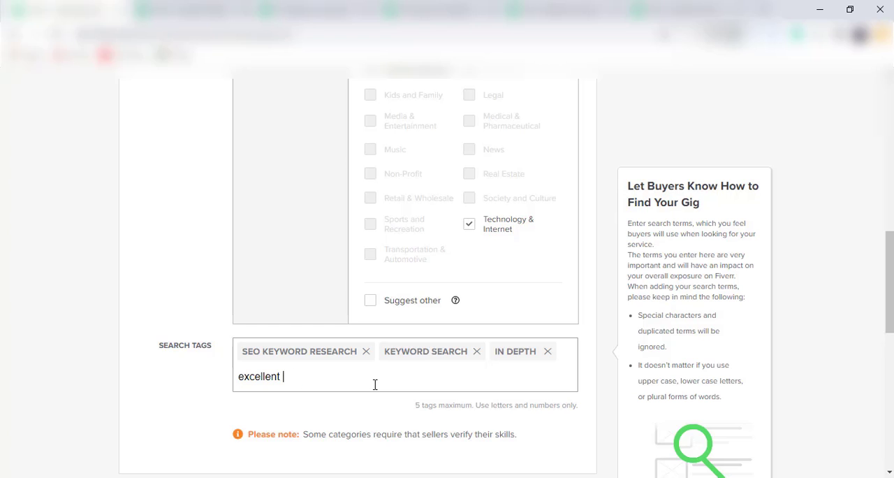
Complete the fourth search tag as "excellent SEO keyword research" and add it
{"action": "type", "text": "SEO "}
{"action": "type", "text": "l"}
{"action": "type", "text": "k"}
{"action": "type", "text": "eywo"}
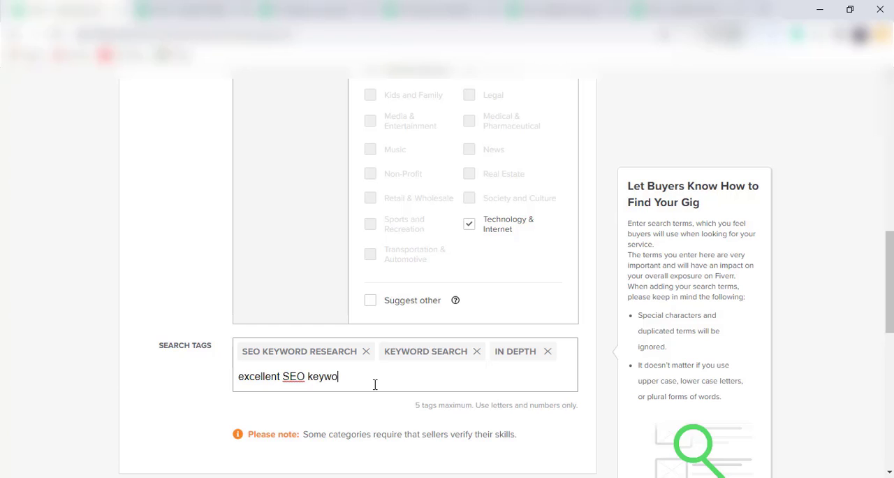
{"action": "type", "text": "rd reseaa"}
{"action": "key", "text": "BackSpace"}
{"action": "type", "text": "rc"}
{"action": "key", "text": "BackSpace"}
{"action": "type", "text": "rch"}
{"action": "key", "text": "Return"}
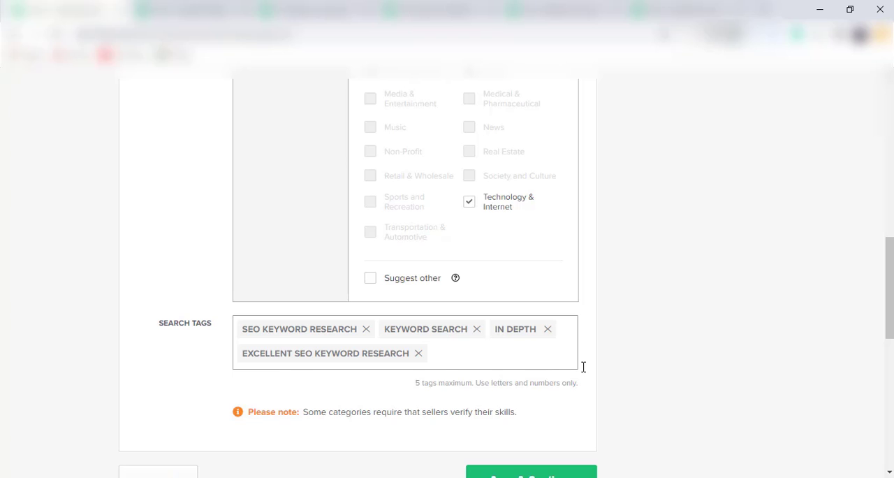
Review the gig title and the related tags of the competing gigs for another tag idea
{"action": "left_click_drag", "start_coordinate": [893, 265], "coordinate": [892, 123]}
{"action": "mouse_move", "coordinate": [566, 140]}
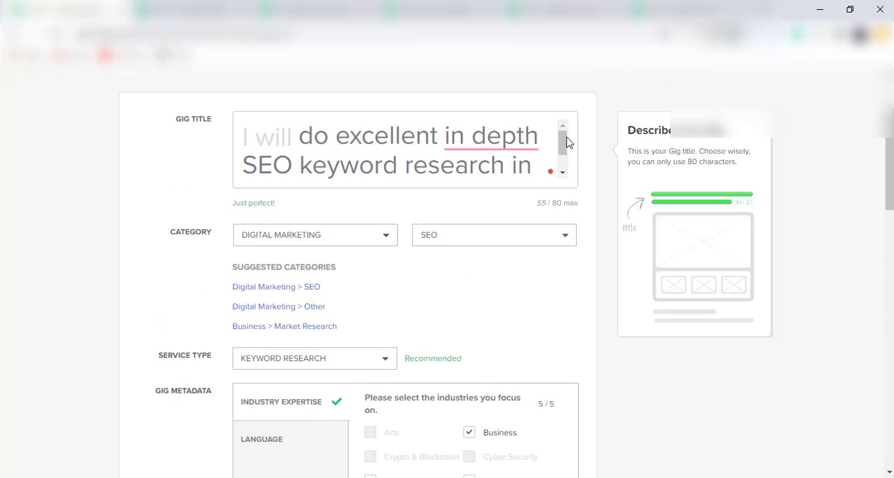
{"action": "mouse_move", "coordinate": [564, 138]}
{"action": "left_mouse_down"}
{"action": "mouse_move", "coordinate": [566, 155]}
{"action": "mouse_move", "coordinate": [558, 130]}
{"action": "left_mouse_up"}
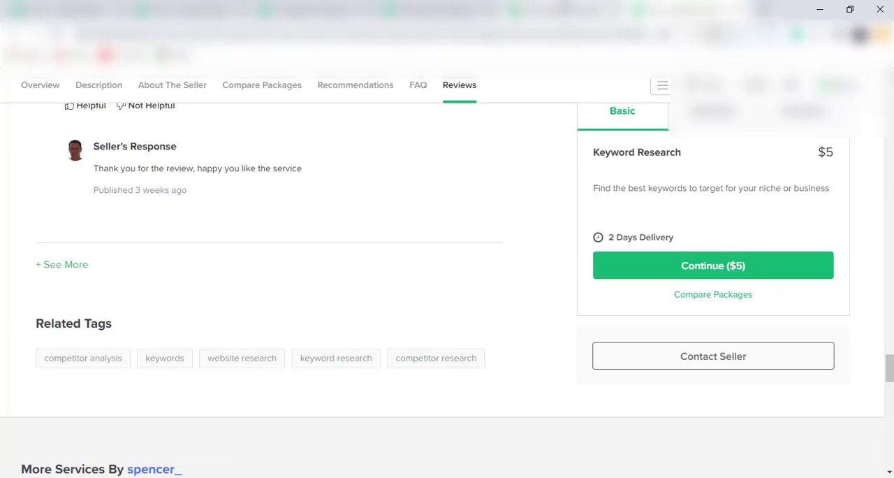
{"action": "left_click", "coordinate": [564, 5]}
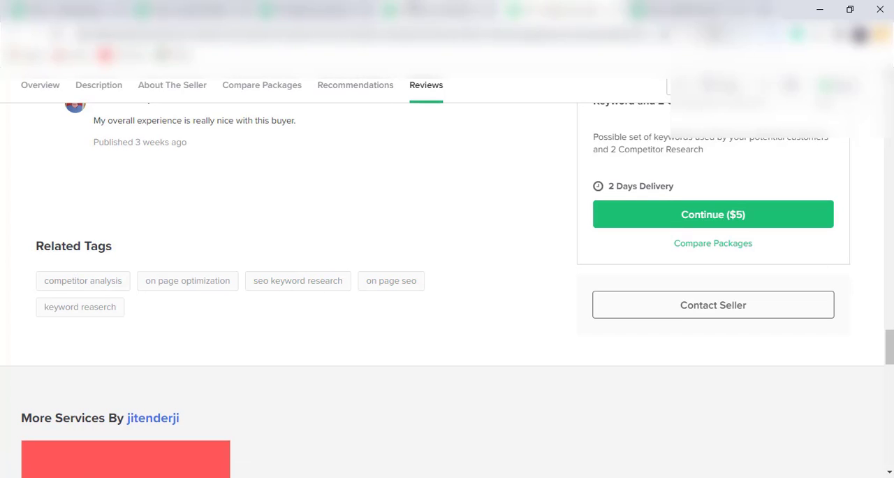
{"action": "left_click", "coordinate": [416, 6]}
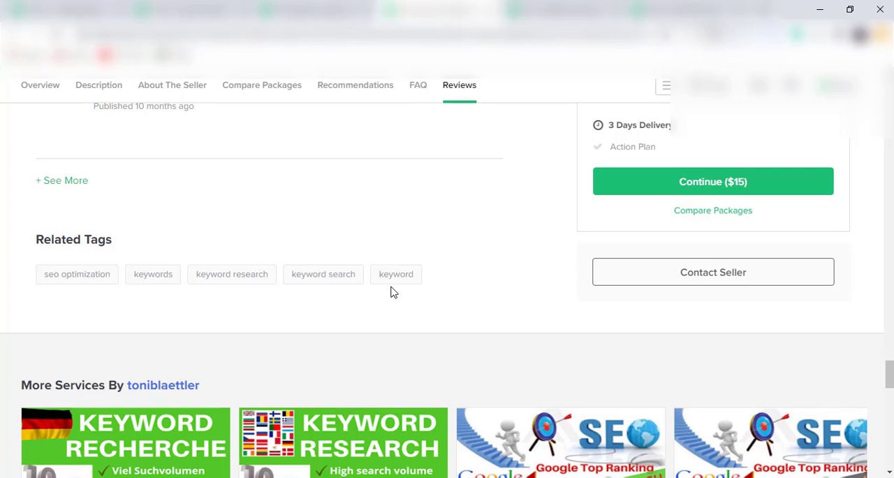
{"action": "left_click", "coordinate": [282, 6]}
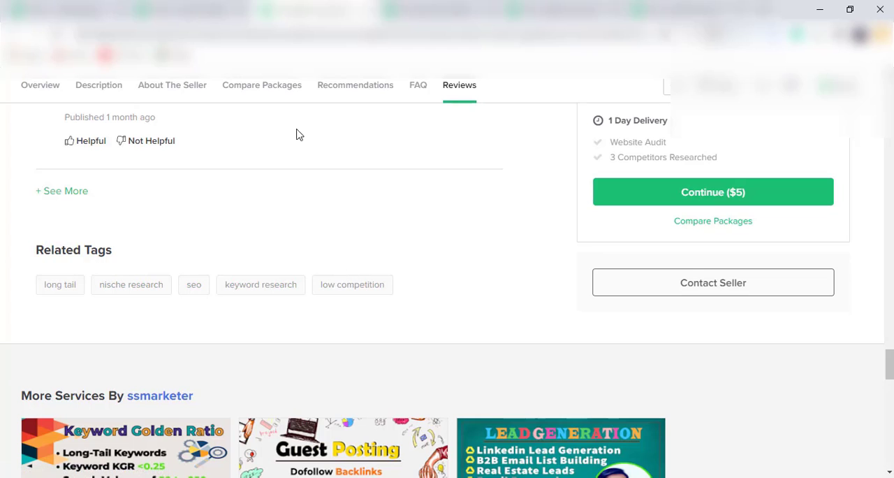
{"action": "left_click", "coordinate": [203, 6]}
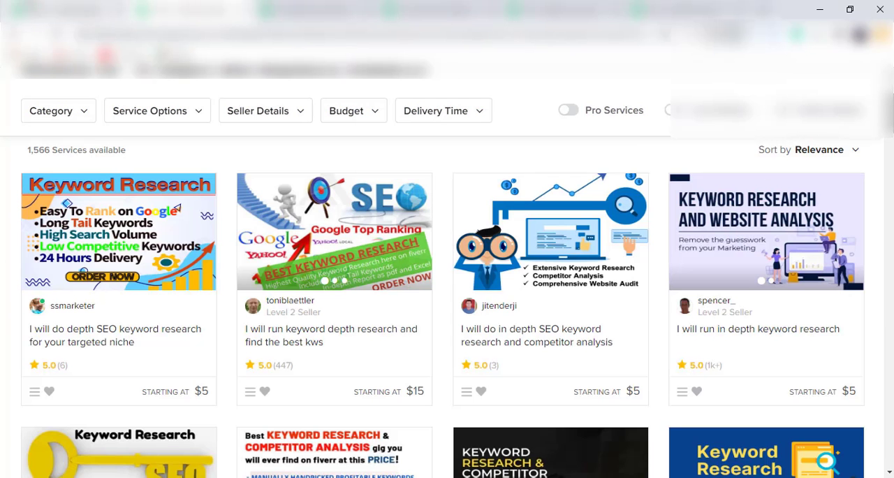
Return to the gig form, add "low competition" as the fifth search tag and try to save the overview
{"action": "left_click", "coordinate": [56, 7]}
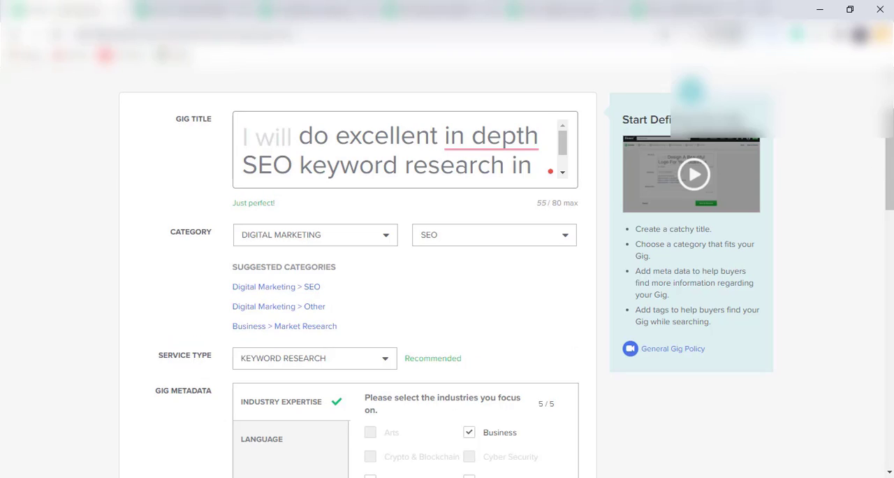
{"action": "scroll", "coordinate": [891, 175], "scroll_direction": "down", "scroll_amount": 10}
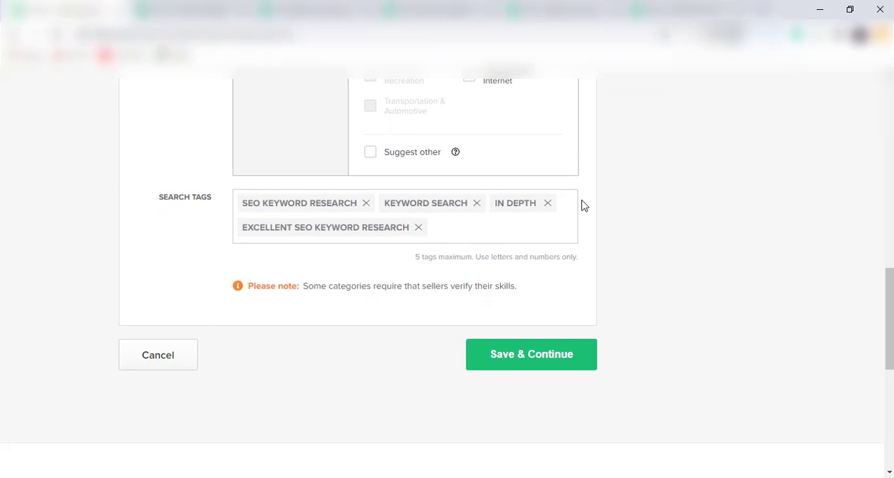
{"action": "left_click", "coordinate": [436, 239]}
{"action": "type", "text": "low"}
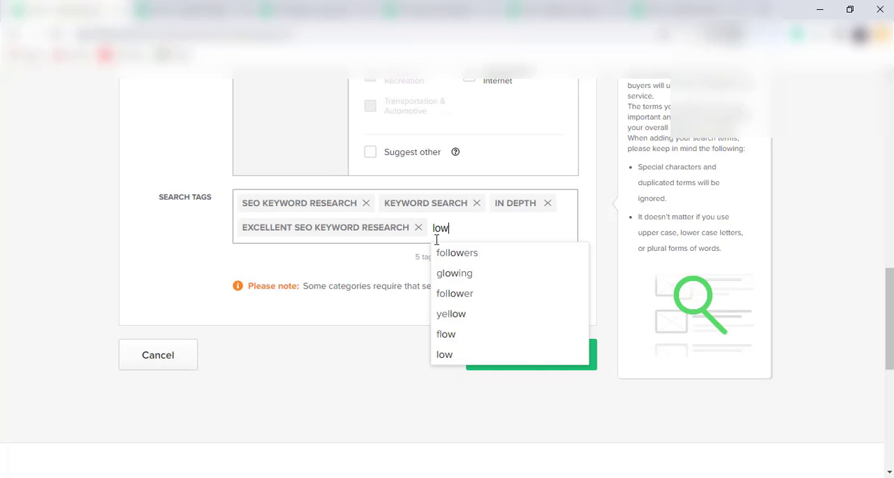
{"action": "type", "text": " com"}
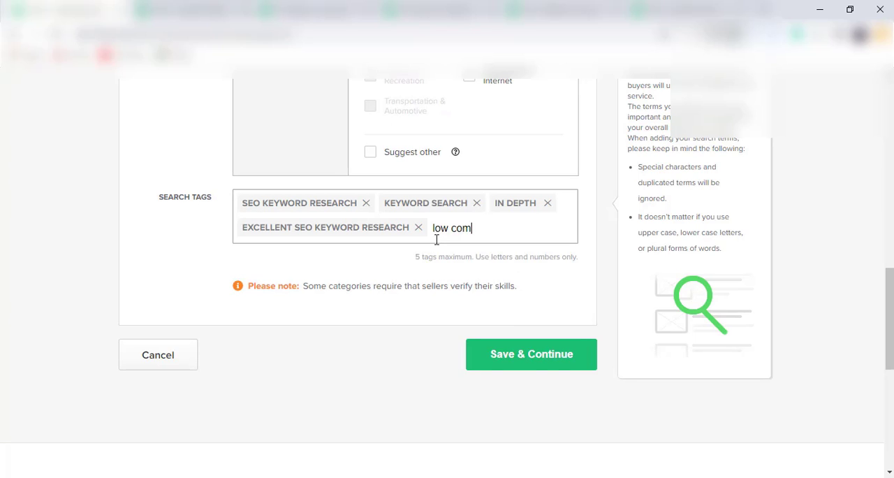
{"action": "type", "text": "petition"}
{"action": "key", "text": "Return"}
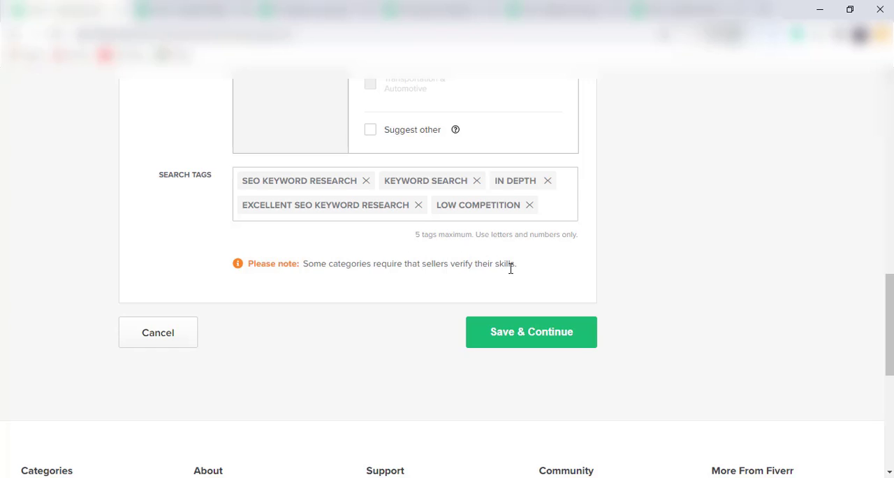
{"action": "left_click", "coordinate": [509, 332]}
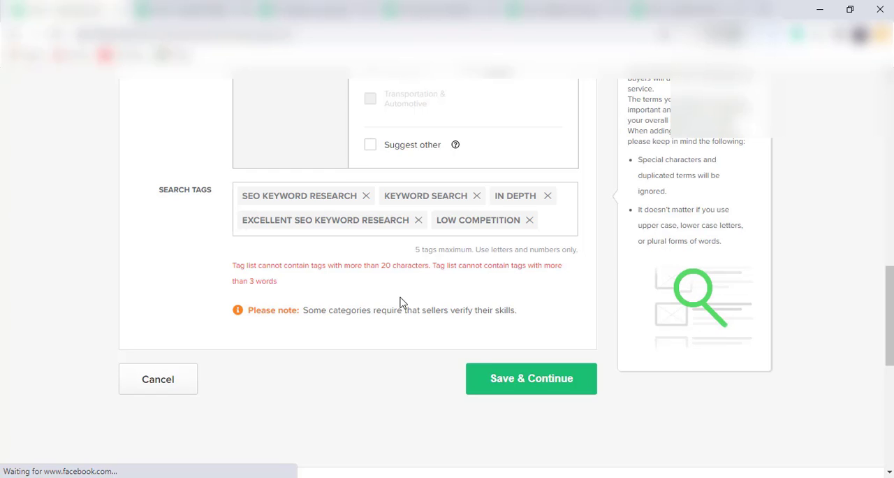
Replace the search tag "excellent SEO keyword research" with "excellent" and save the overview to continue to the pricing section
{"action": "left_click", "coordinate": [403, 221]}
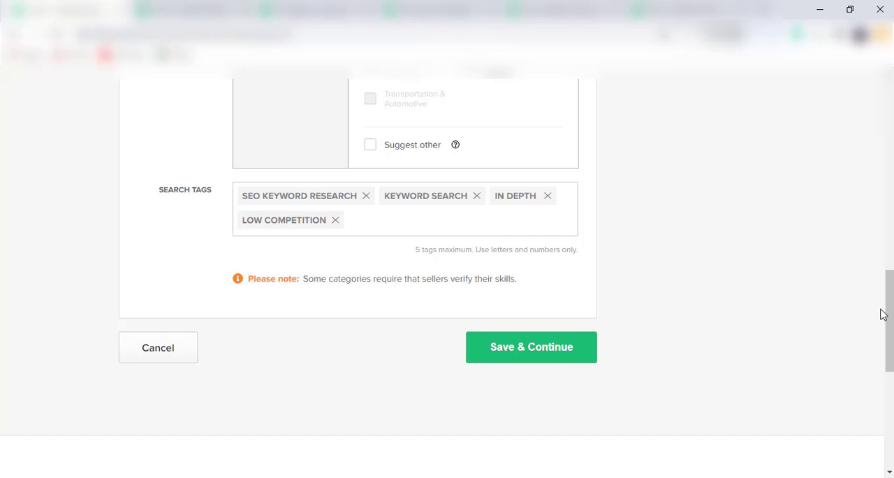
{"action": "left_click_drag", "start_coordinate": [882, 315], "coordinate": [885, 136]}
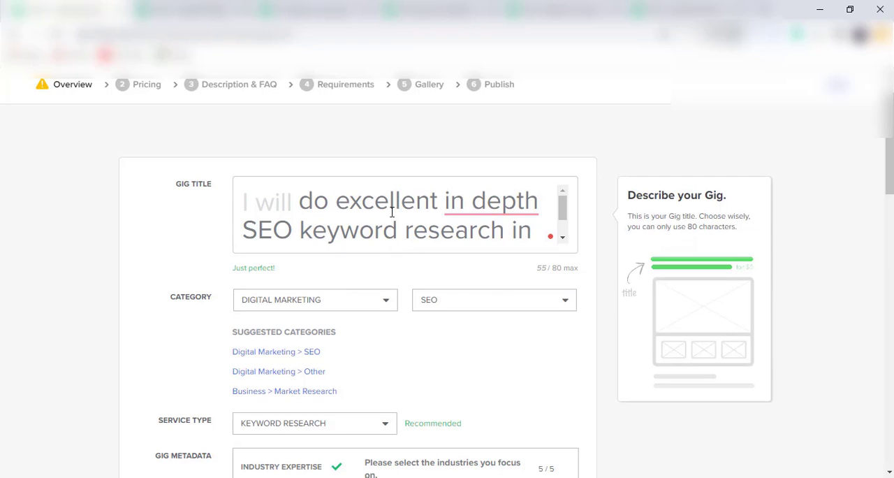
{"action": "left_click_drag", "start_coordinate": [336, 208], "coordinate": [436, 212]}
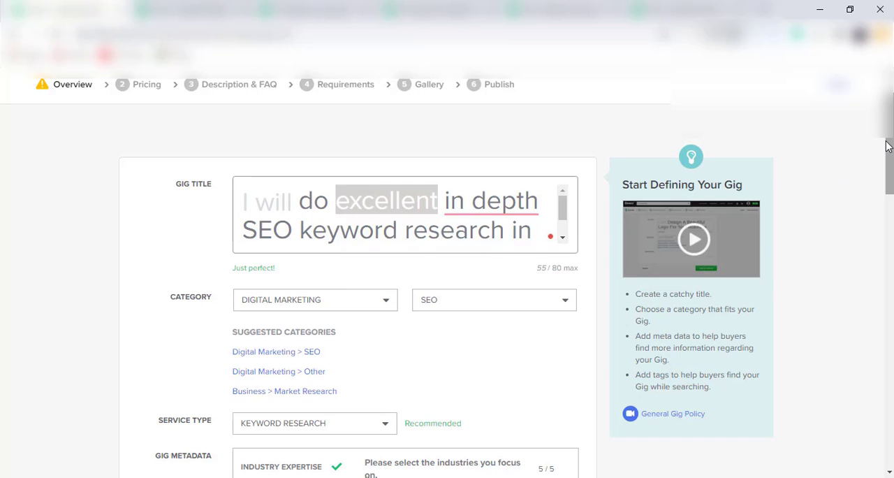
{"action": "left_click_drag", "start_coordinate": [887, 145], "coordinate": [887, 338]}
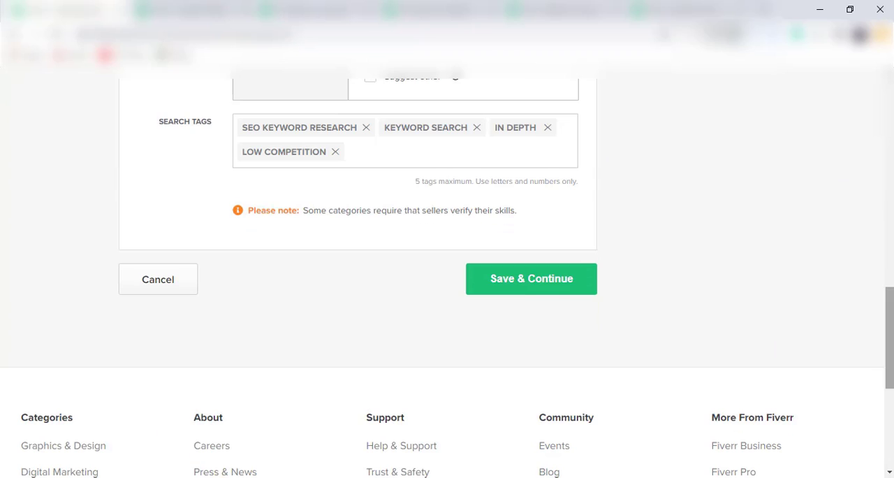
{"action": "left_click", "coordinate": [385, 152]}
{"action": "type", "text": "excellent"}
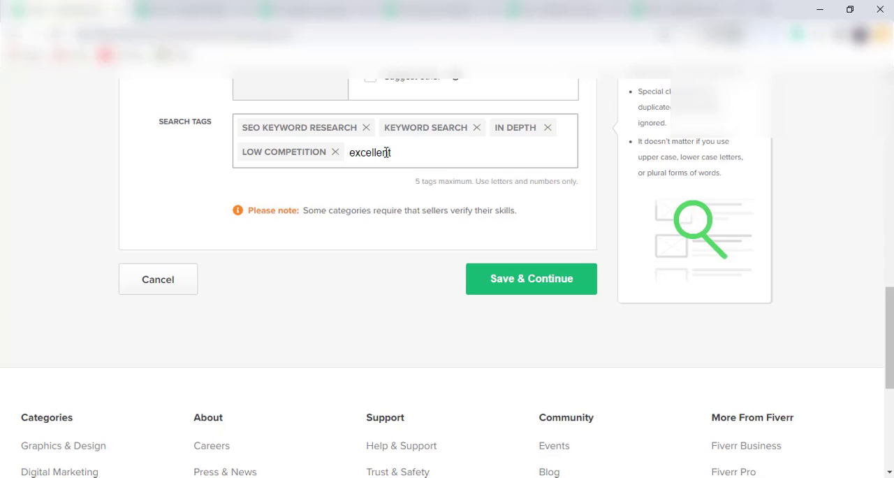
{"action": "key", "text": "Return"}
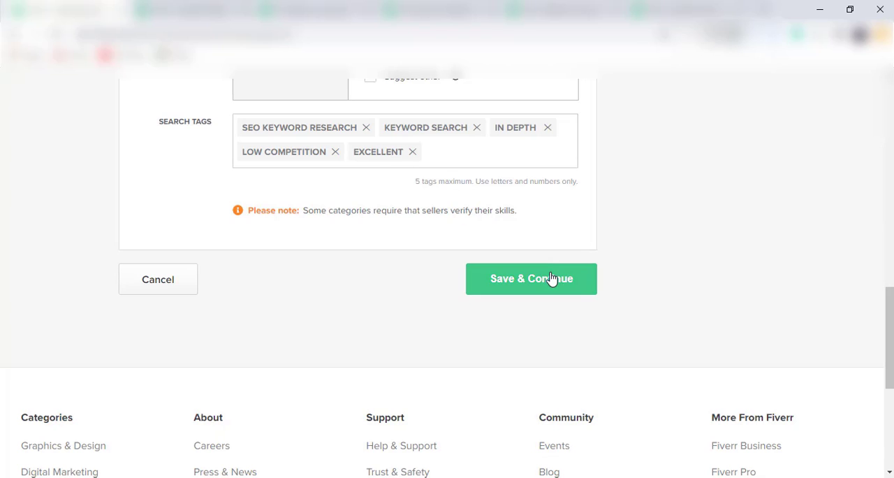
{"action": "left_click", "coordinate": [551, 279]}
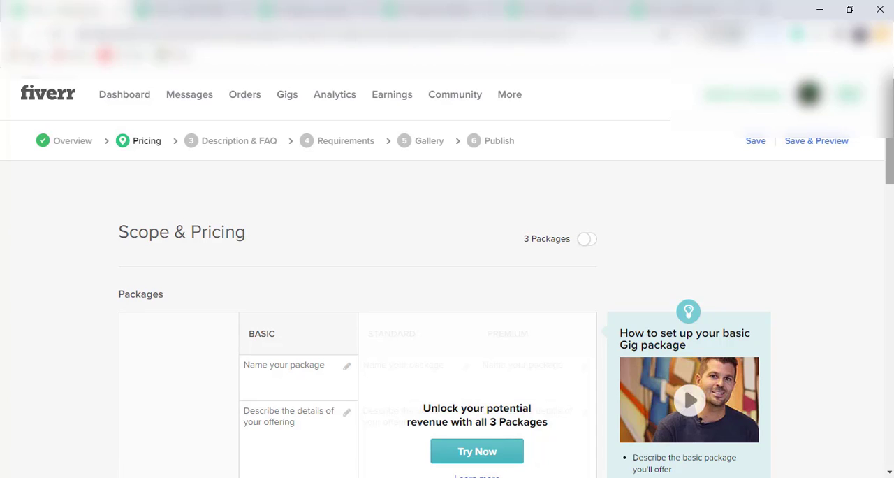
{"action": "scroll", "coordinate": [796, 172], "scroll_direction": "down", "scroll_amount": 1}
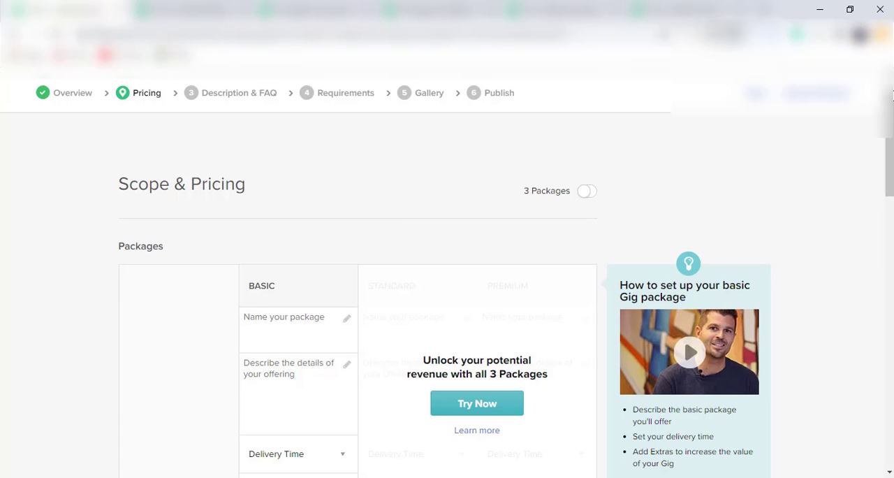
Examine the Scope & Pricing form, covering the Basic package fields and the extra services offered below them
{"action": "scroll", "coordinate": [888, 140], "scroll_direction": "down", "scroll_amount": 2}
{"action": "scroll", "coordinate": [447, 273], "scroll_direction": "down", "scroll_amount": 1}
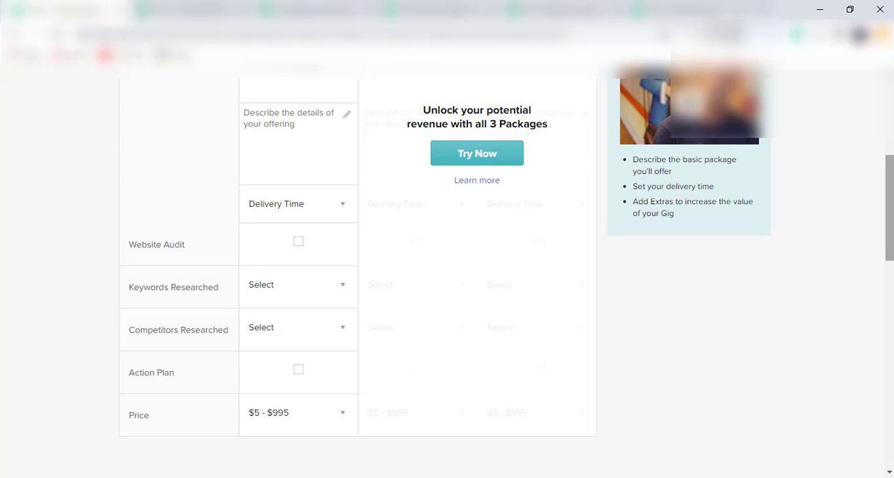
{"action": "left_click_drag", "start_coordinate": [892, 175], "coordinate": [892, 77]}
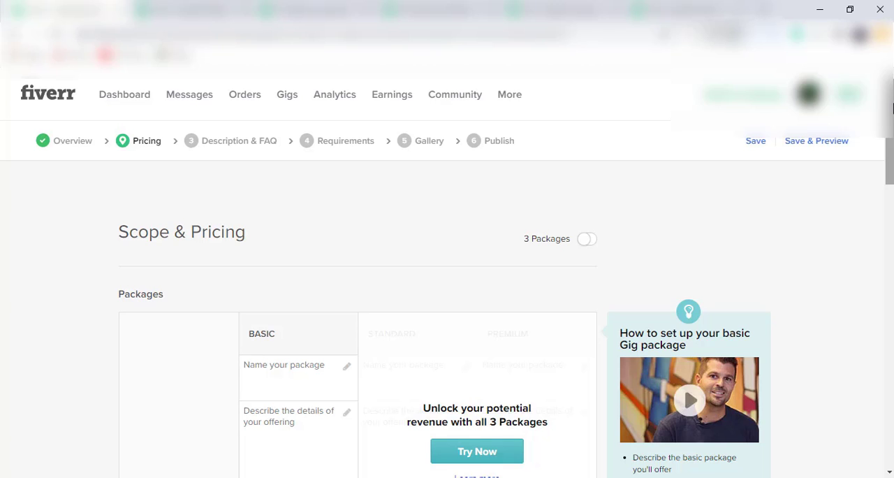
{"action": "scroll", "coordinate": [892, 108], "scroll_direction": "down", "scroll_amount": 3}
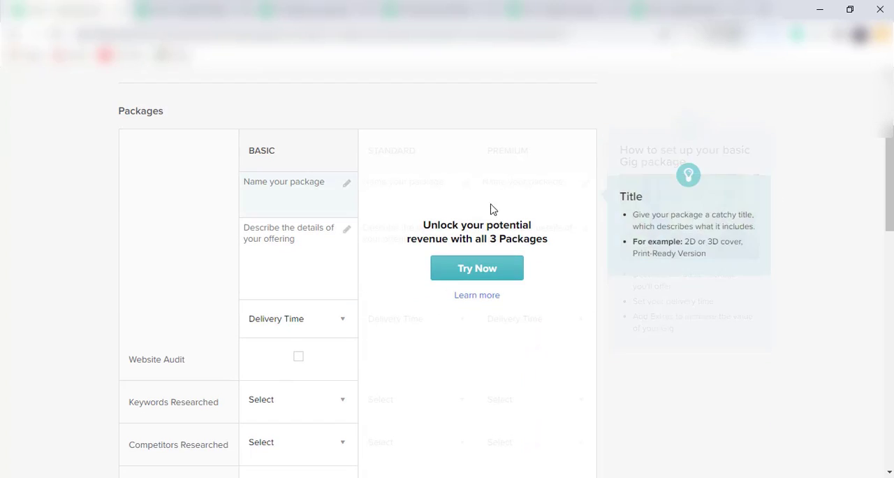
{"action": "scroll", "coordinate": [885, 155], "scroll_direction": "down", "scroll_amount": 2}
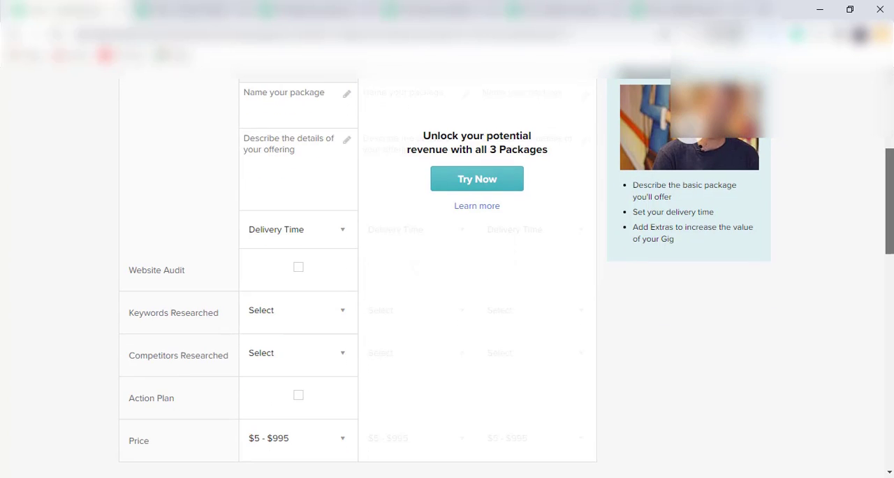
{"action": "scroll", "coordinate": [506, 258], "scroll_direction": "down", "scroll_amount": 1}
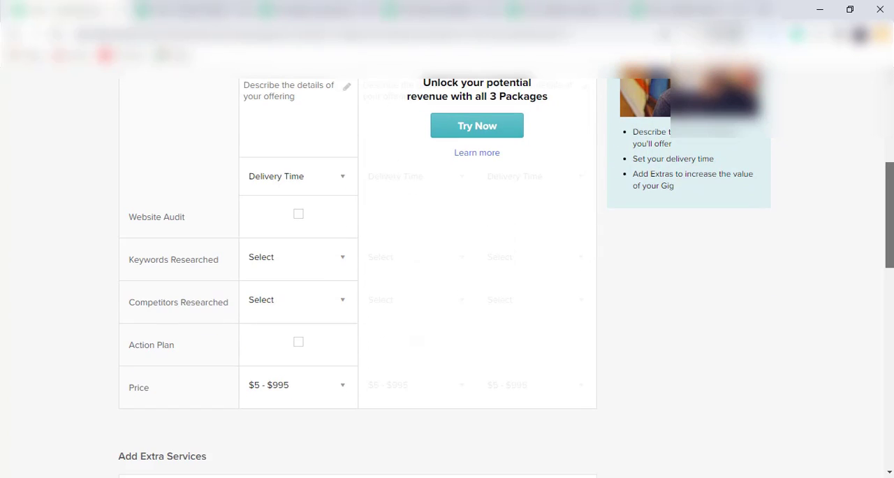
{"action": "scroll", "coordinate": [506, 258], "scroll_direction": "down", "scroll_amount": 2}
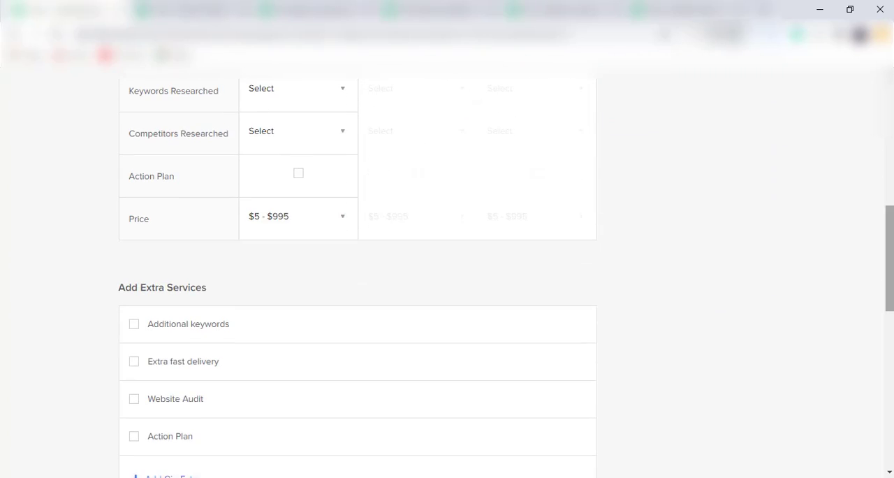
{"action": "scroll", "coordinate": [448, 273], "scroll_direction": "down", "scroll_amount": 3}
{"action": "scroll", "coordinate": [447, 273], "scroll_direction": "up", "scroll_amount": 8}
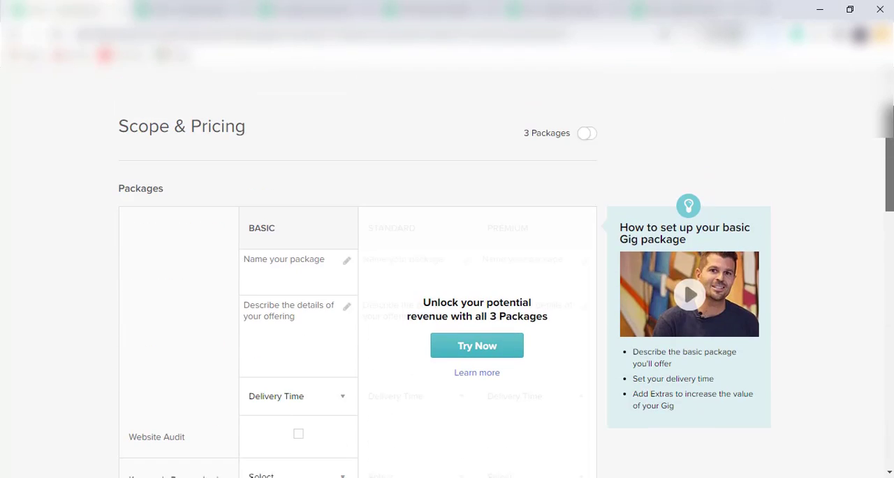
{"action": "scroll", "coordinate": [447, 272], "scroll_direction": "up", "scroll_amount": 2}
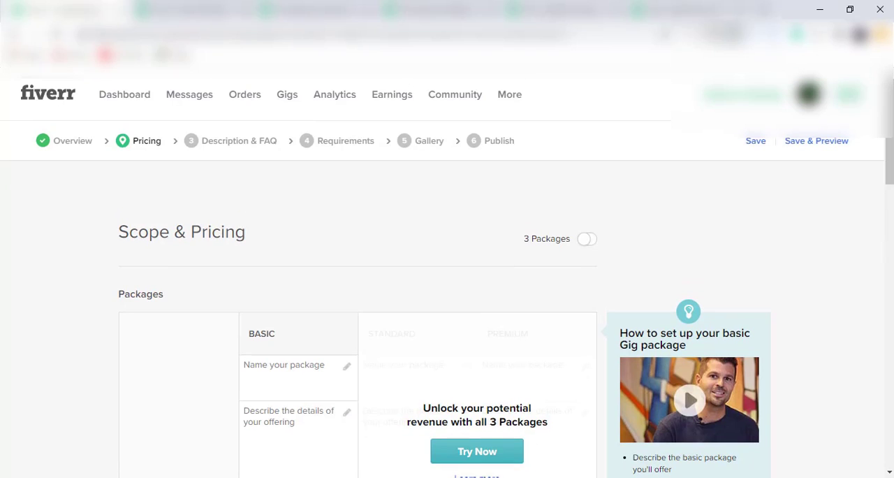
Switch to the Word notes, look through the gig description, FAQs and keyword list, and return to the gig's pricing page in Chrome
{"action": "key", "text": "alt+Tab"}
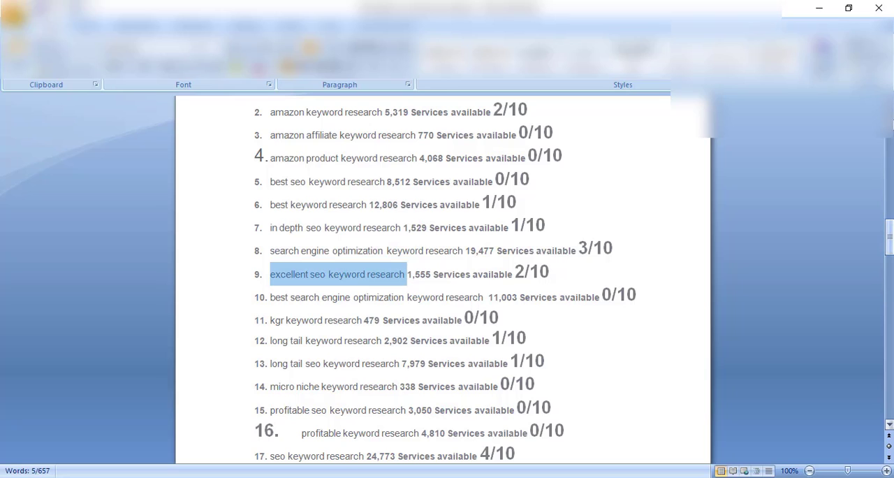
{"action": "scroll", "coordinate": [551, 214], "scroll_direction": "up", "scroll_amount": 15}
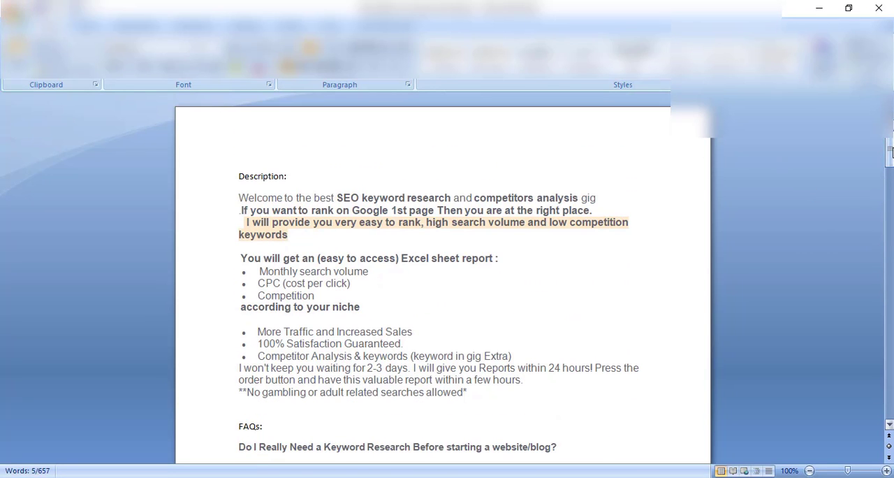
{"action": "left_click_drag", "start_coordinate": [890, 150], "coordinate": [889, 183]}
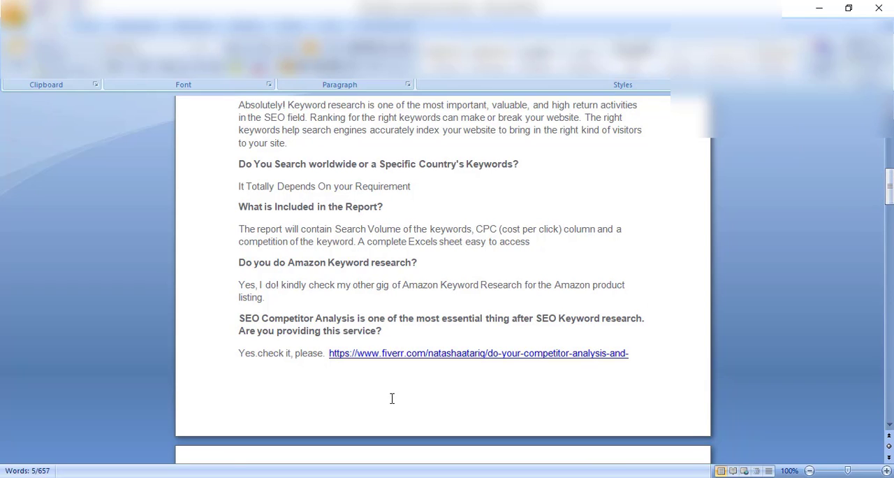
{"action": "left_click_drag", "start_coordinate": [889, 185], "coordinate": [889, 208]}
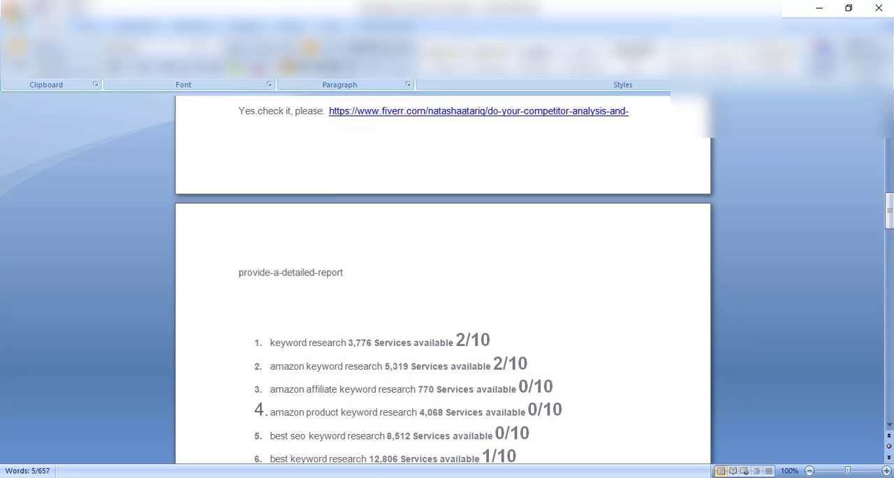
{"action": "left_click", "coordinate": [468, 477]}
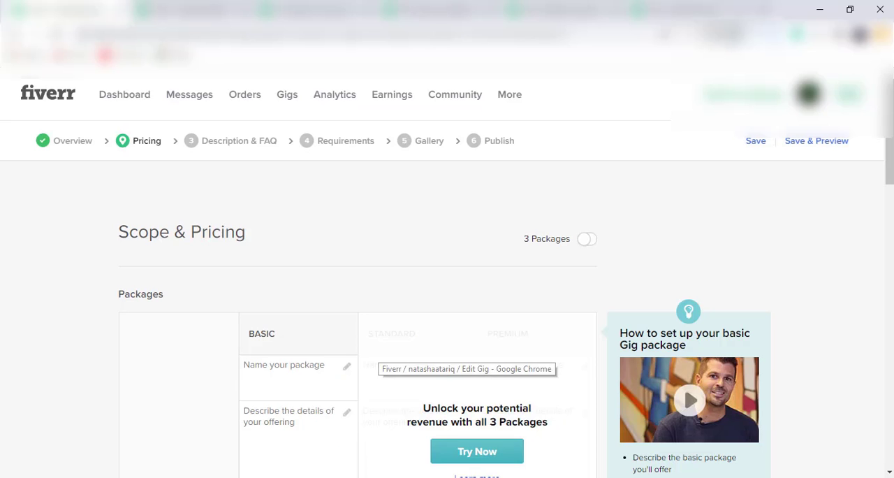